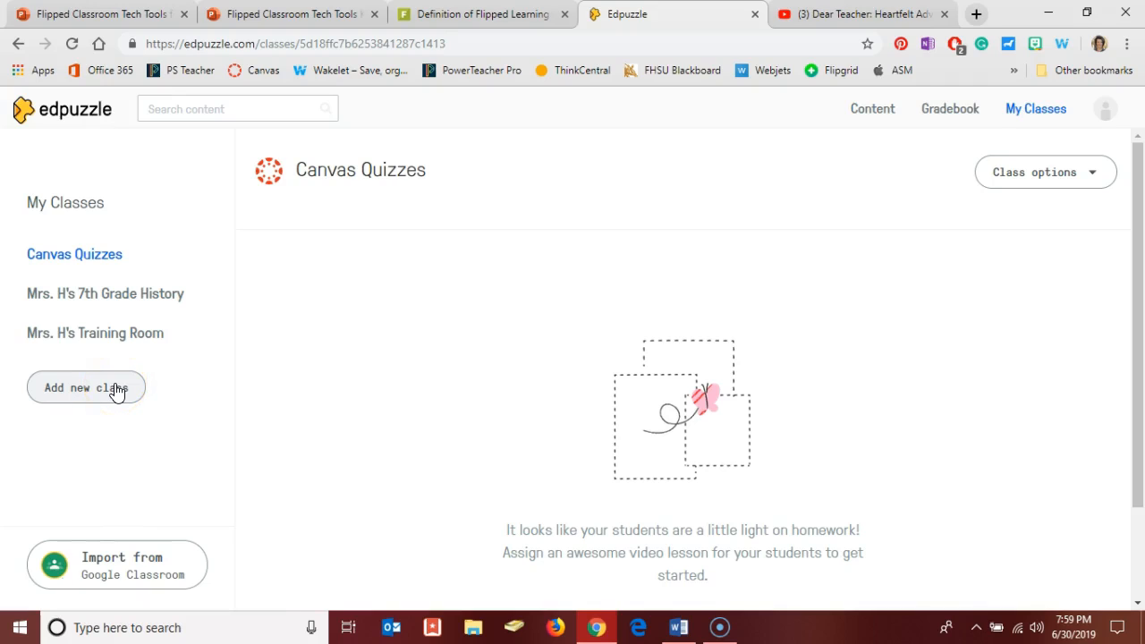
Add a new class named "Math"
{"action": "left_click", "coordinate": [116, 390]}
{"action": "left_click", "coordinate": [75, 286]}
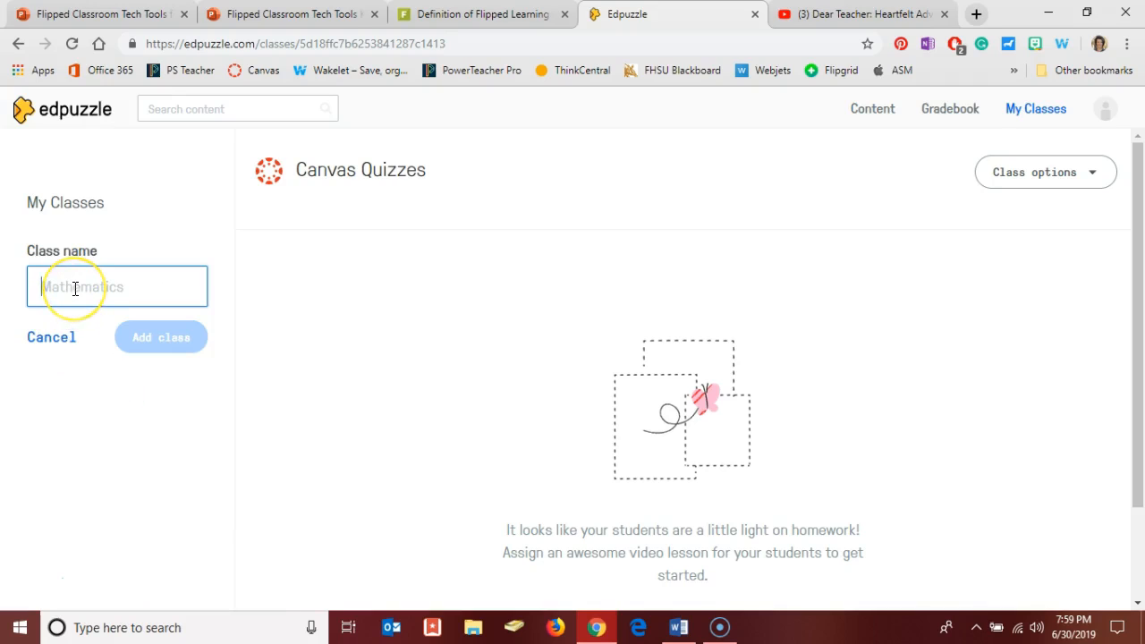
{"action": "type", "text": "Math"}
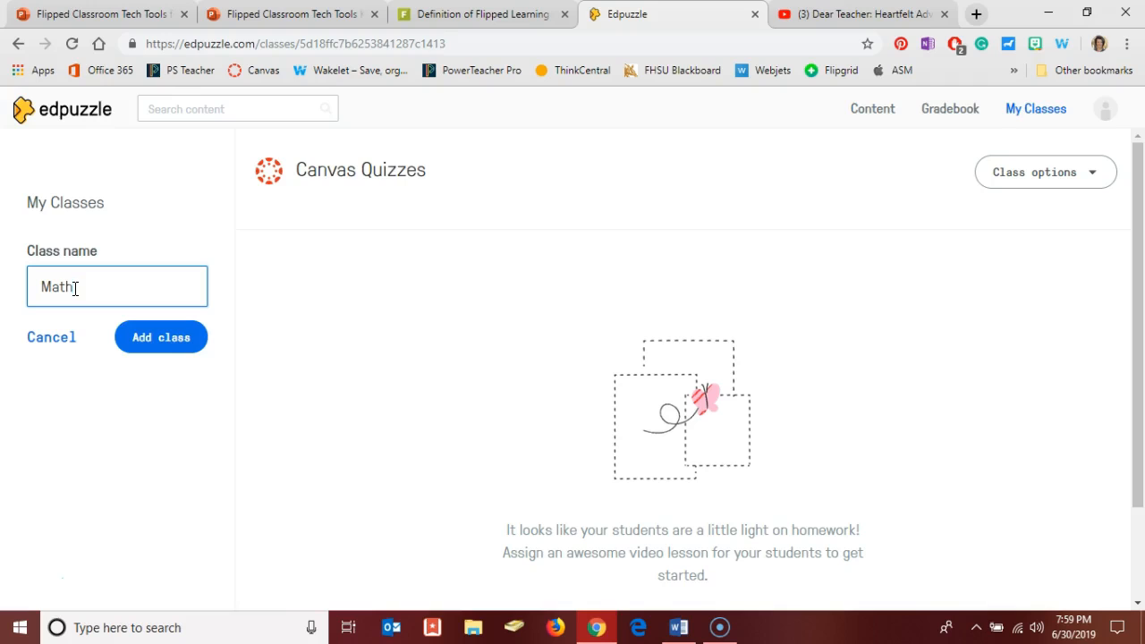
{"action": "left_click", "coordinate": [156, 345]}
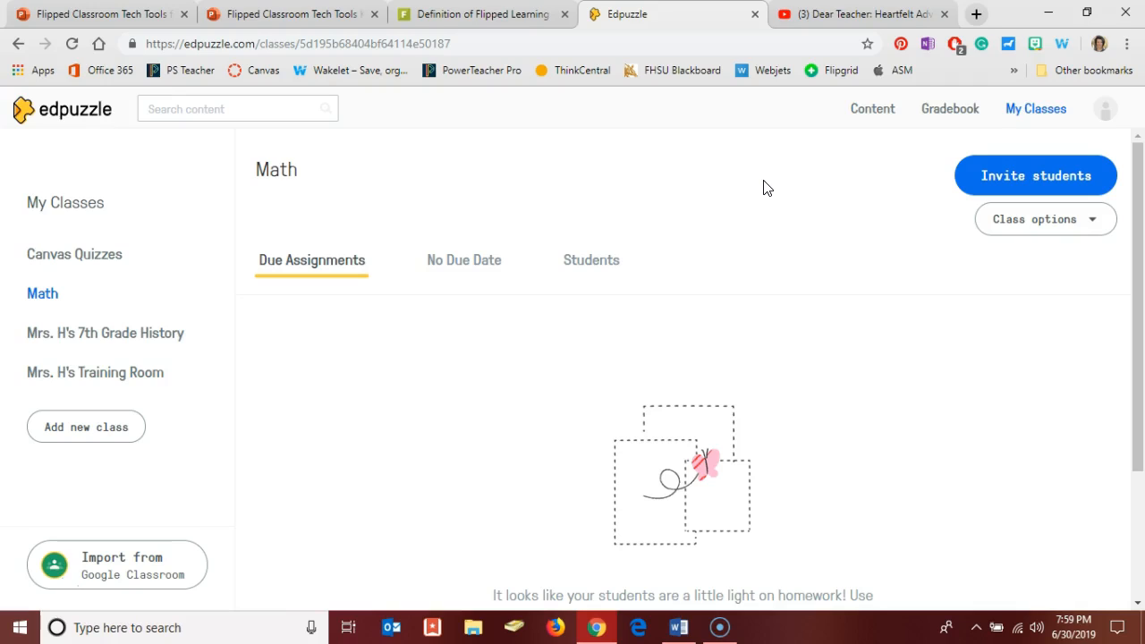
Go to My Content among the content pages and start creating a new video
{"action": "left_click", "coordinate": [868, 116]}
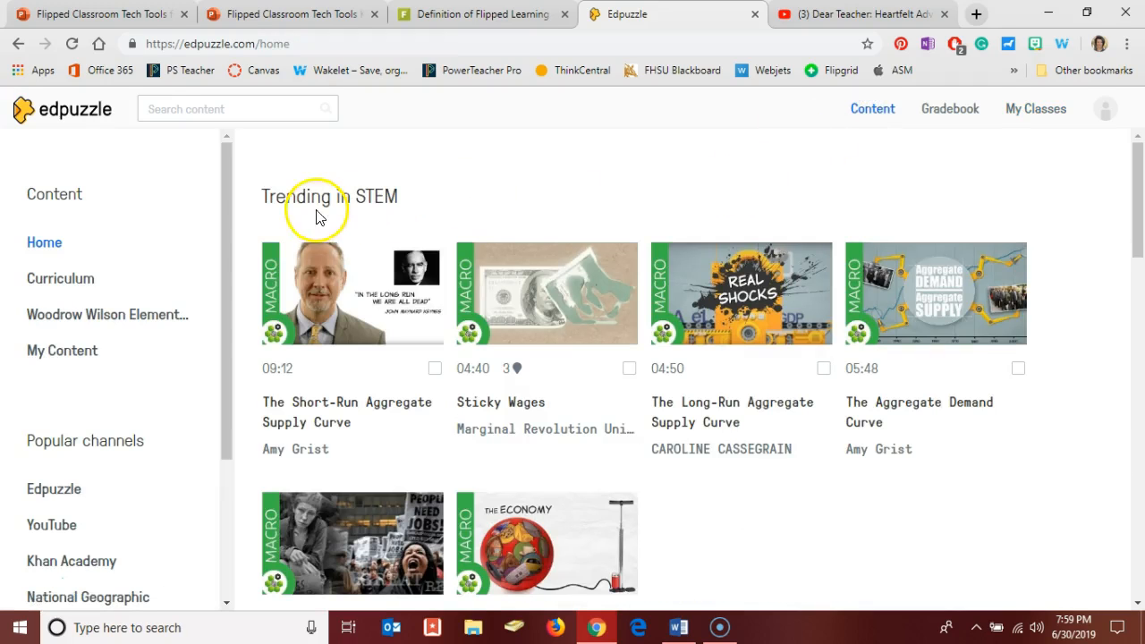
{"action": "left_click", "coordinate": [57, 328]}
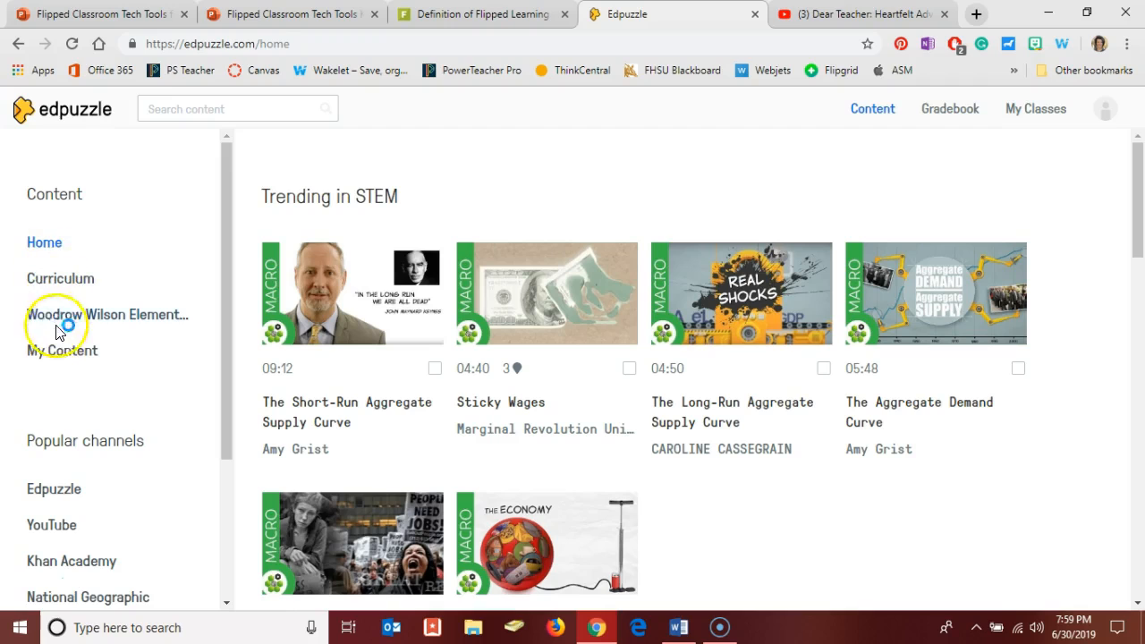
{"action": "left_click", "coordinate": [61, 356]}
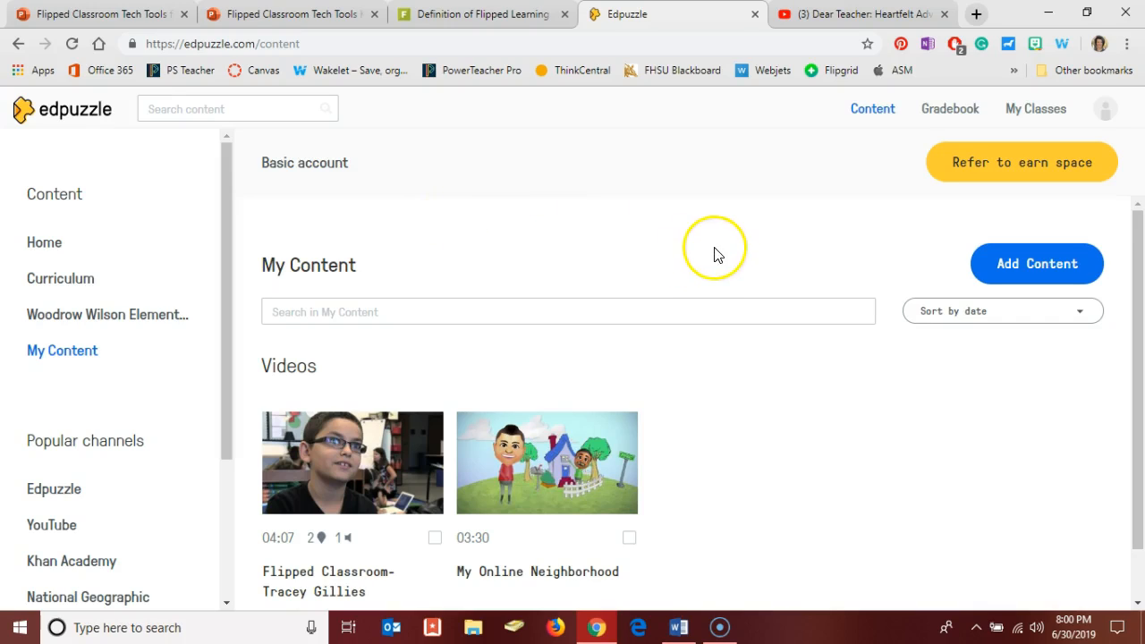
{"action": "left_click", "coordinate": [1010, 267]}
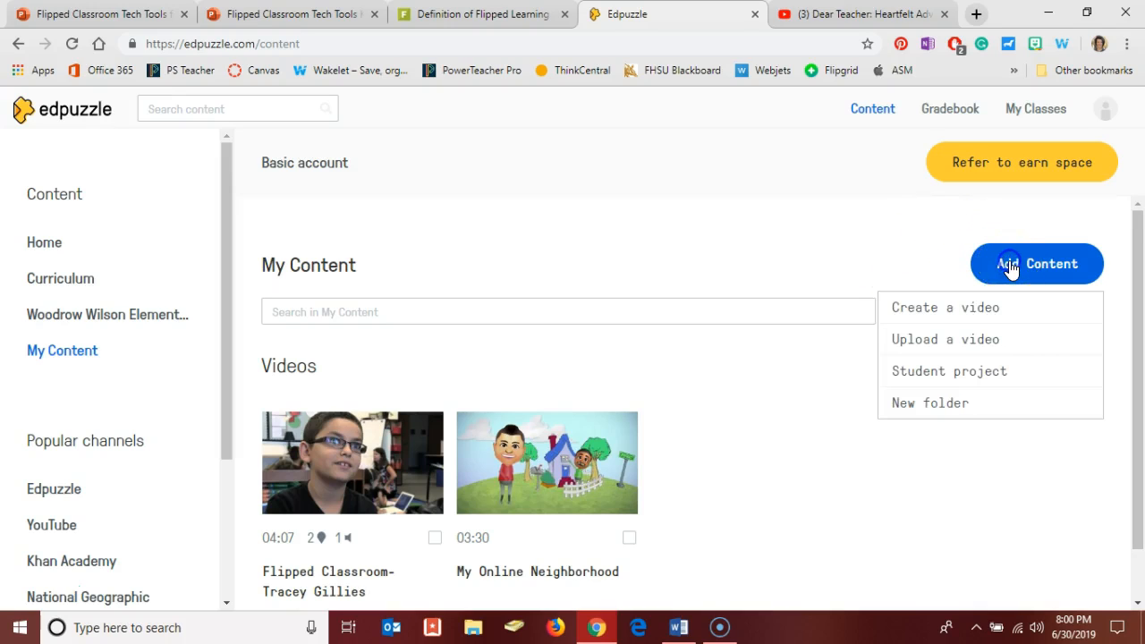
{"action": "left_click", "coordinate": [997, 313]}
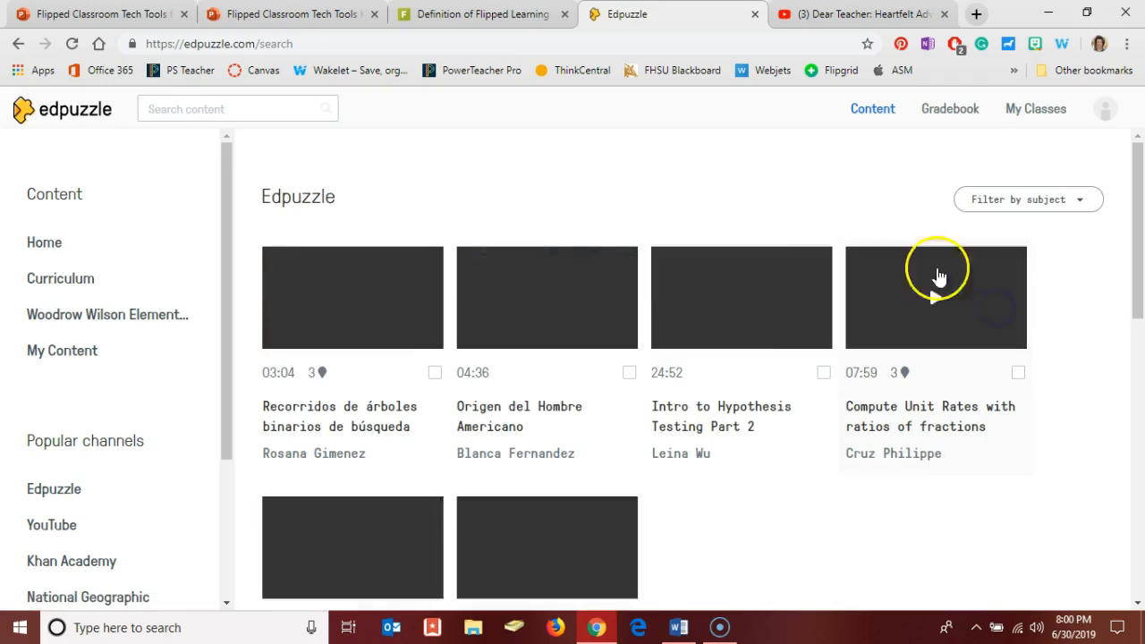
Load the YouTube video "Dear Teacher: Heartfelt Advice for Teachers from Students" by its copied link and switch its editor to Quizzes
{"action": "left_click", "coordinate": [63, 534]}
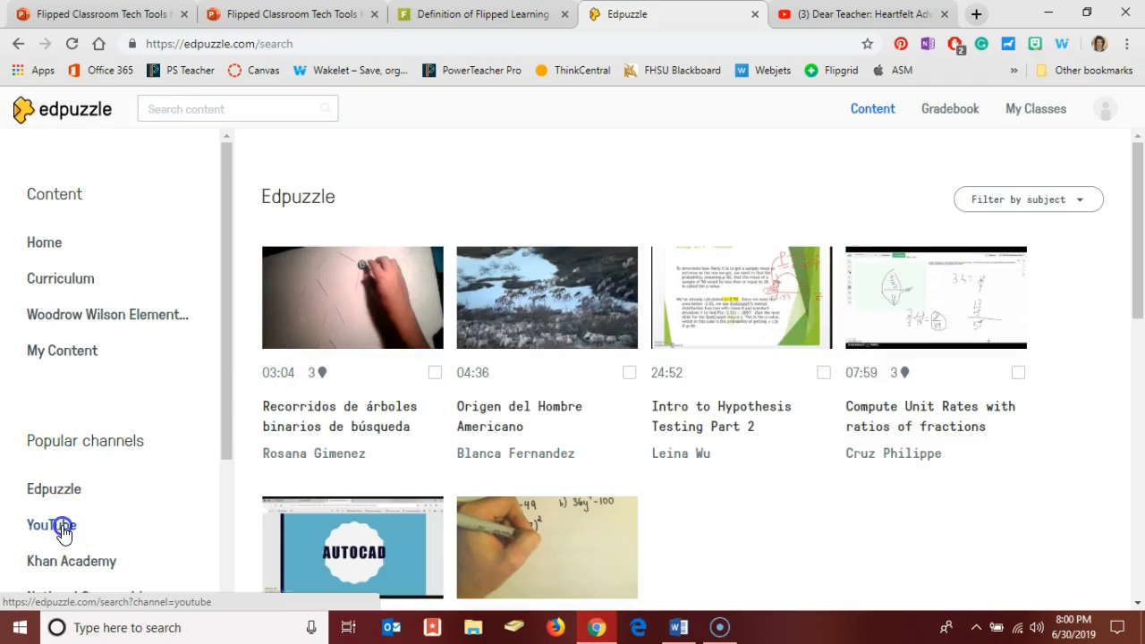
{"action": "left_click", "coordinate": [834, 20]}
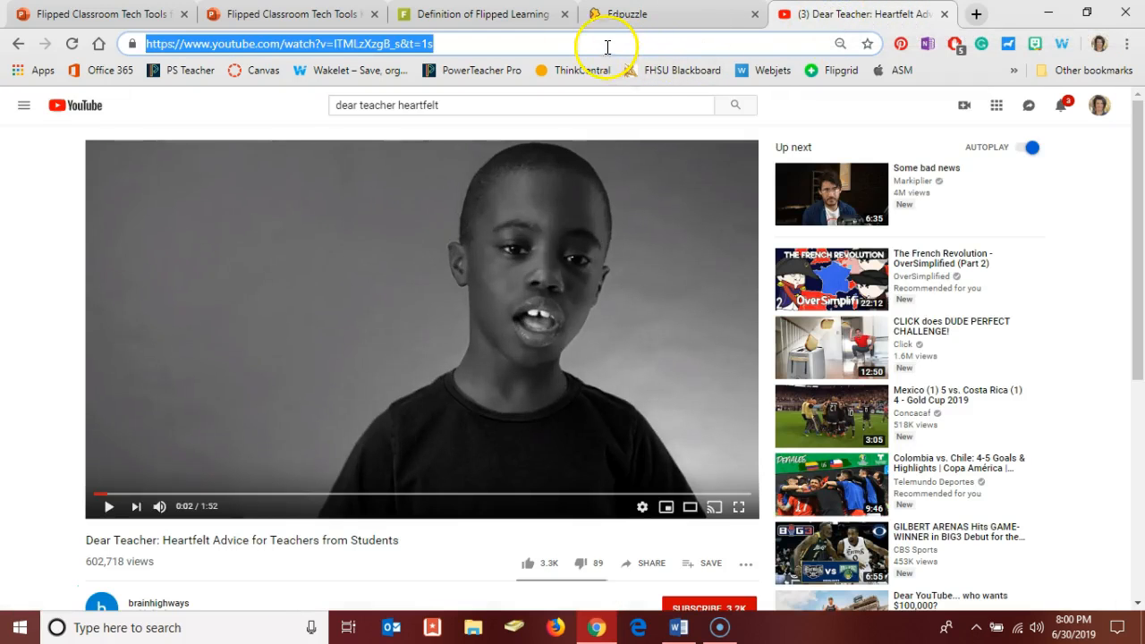
{"action": "left_click", "coordinate": [646, 13]}
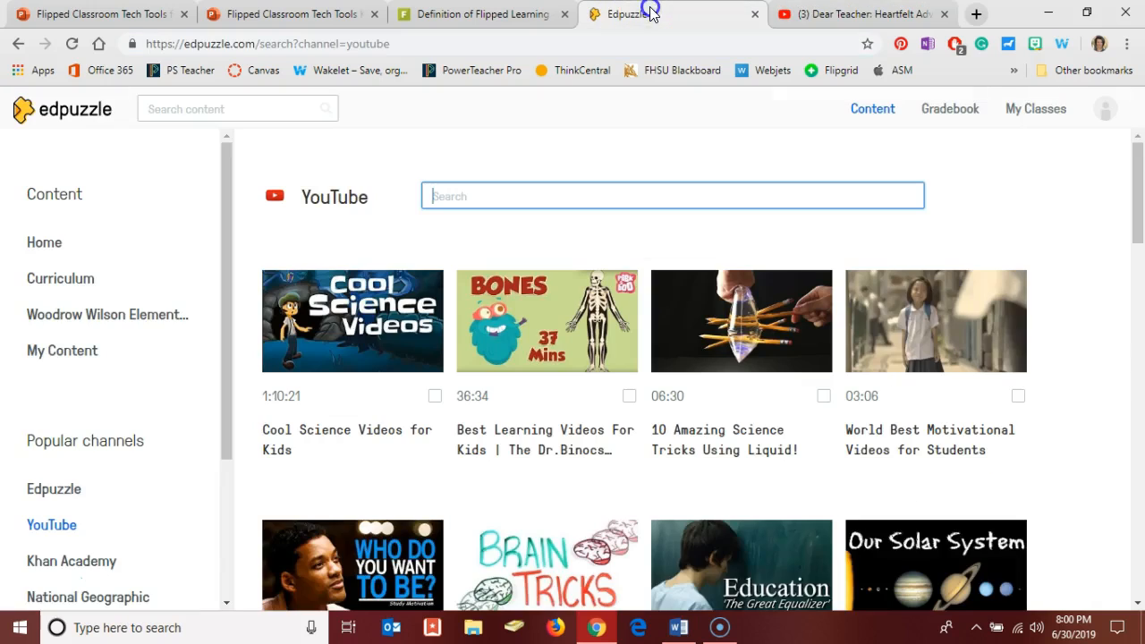
{"action": "left_click", "coordinate": [497, 201]}
{"action": "type", "text": "https://www.youtube.com/watch?v=ITMLzXgzB_s&t=1s"}
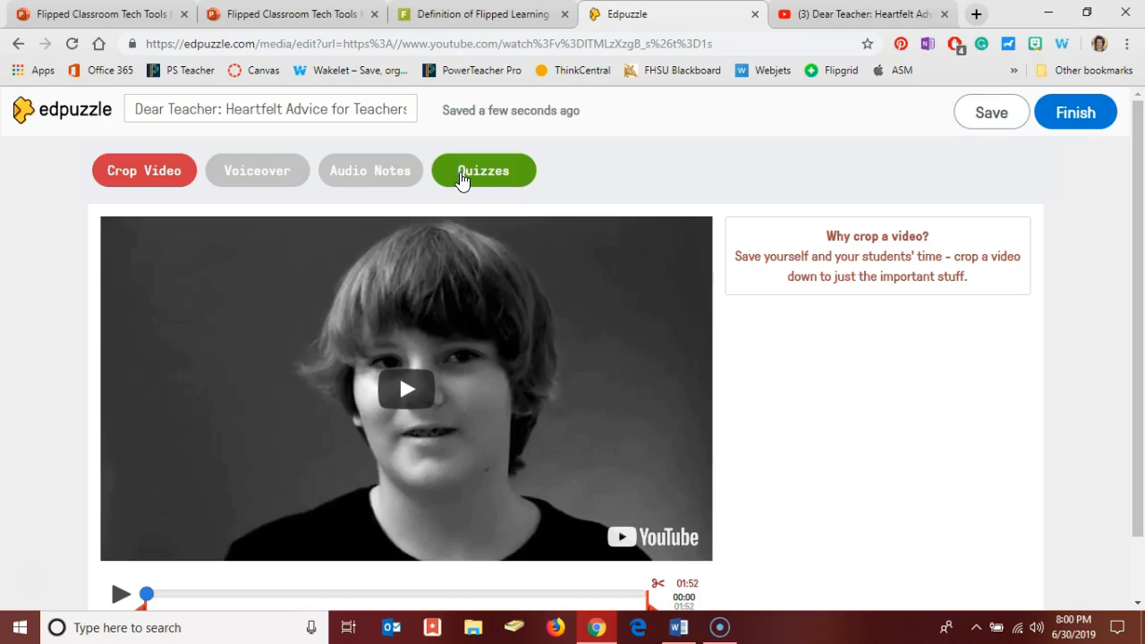
{"action": "left_click", "coordinate": [462, 179]}
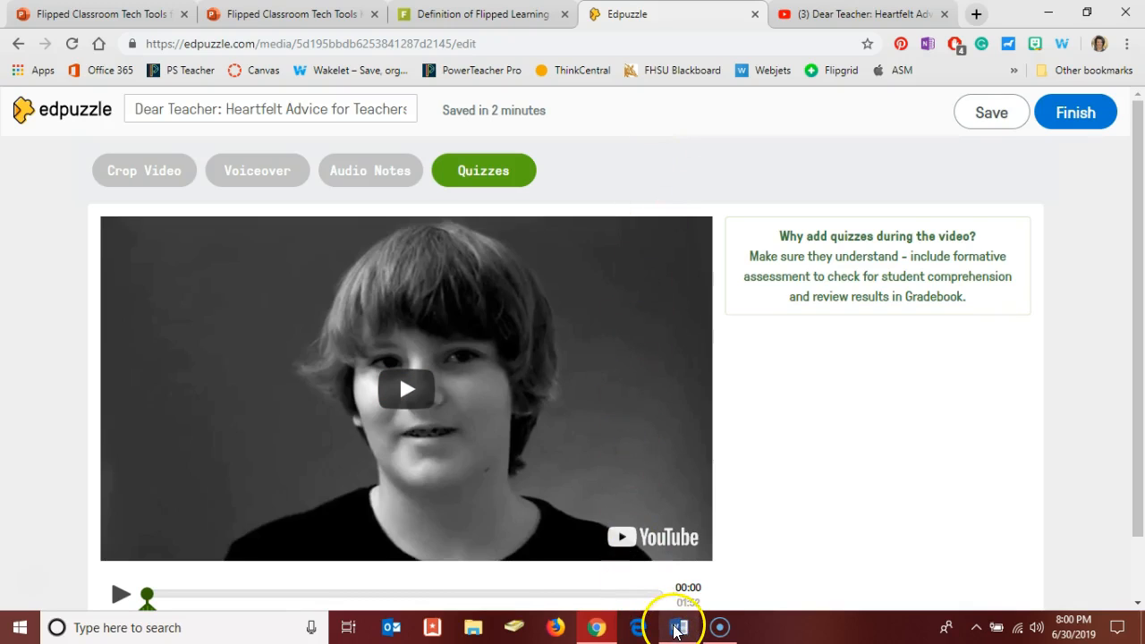
Switch to the Word document "Dear Teacher Video Questions" and place it side by side with the Edpuzzle browser window, giving the browser more width
{"action": "mouse_move", "coordinate": [676, 631]}
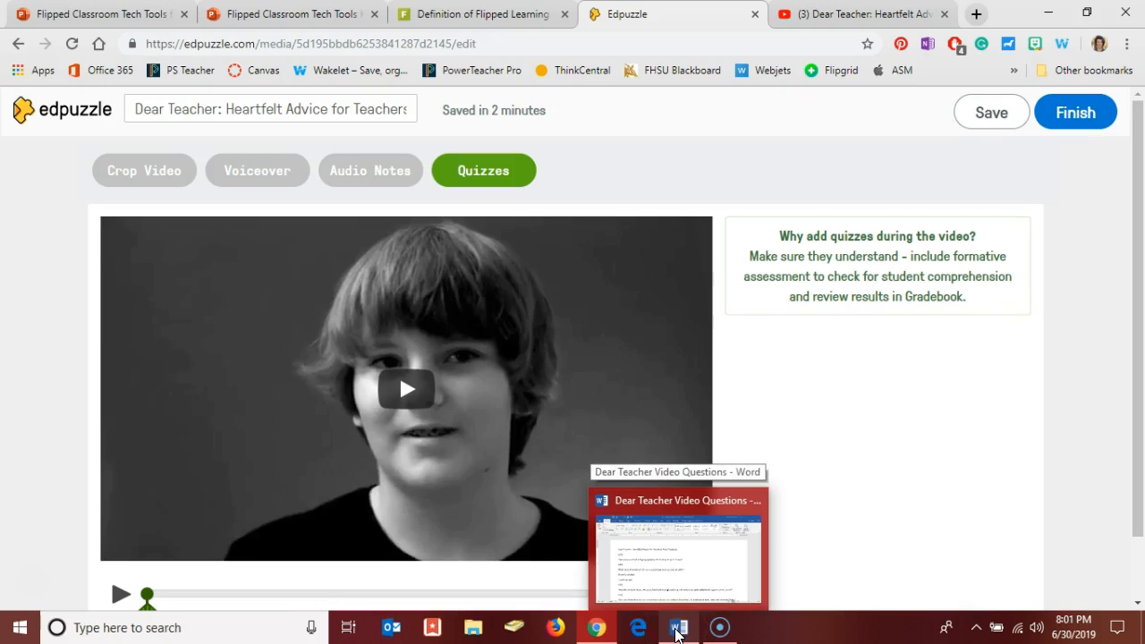
{"action": "left_click", "coordinate": [677, 632]}
{"action": "left_click", "coordinate": [594, 468]}
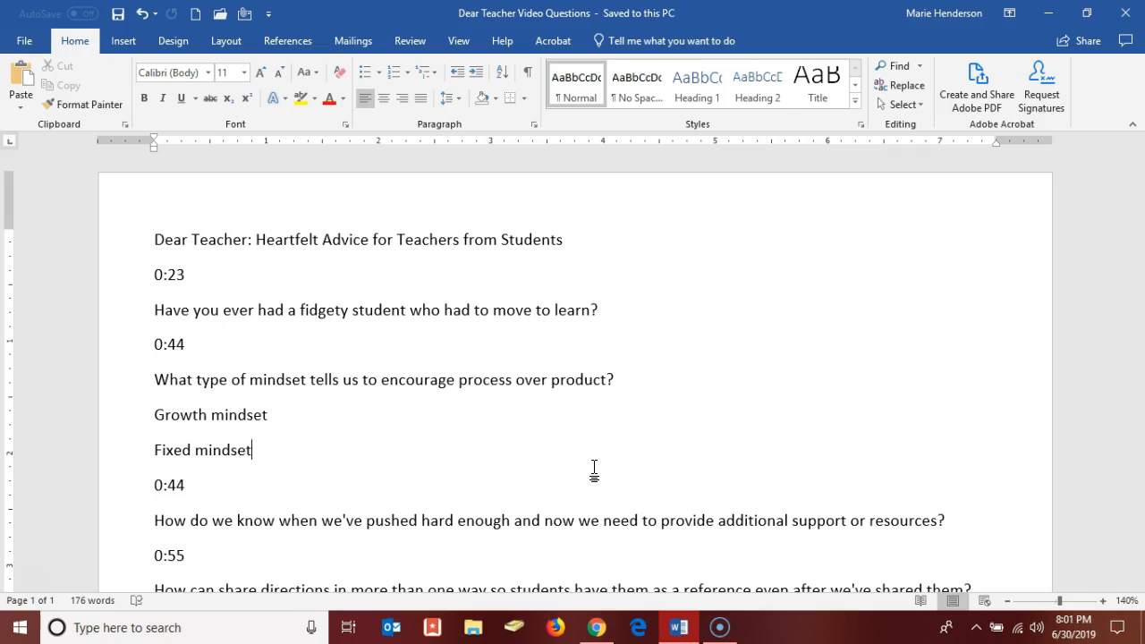
{"action": "left_click_drag", "start_coordinate": [748, 12], "coordinate": [2, 100]}
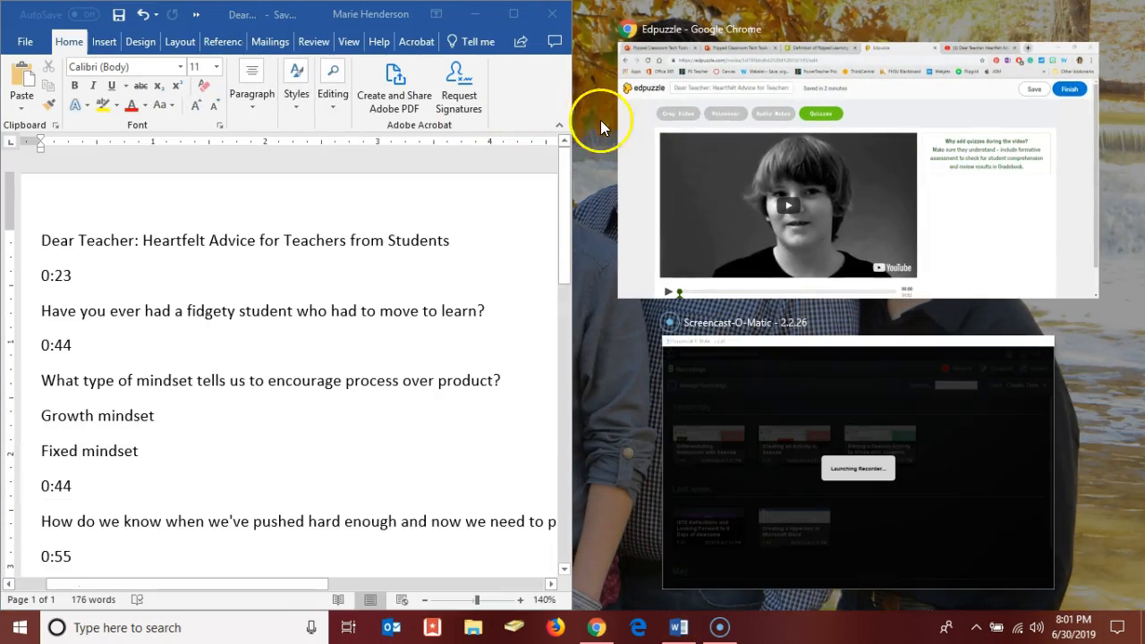
{"action": "left_click", "coordinate": [645, 148]}
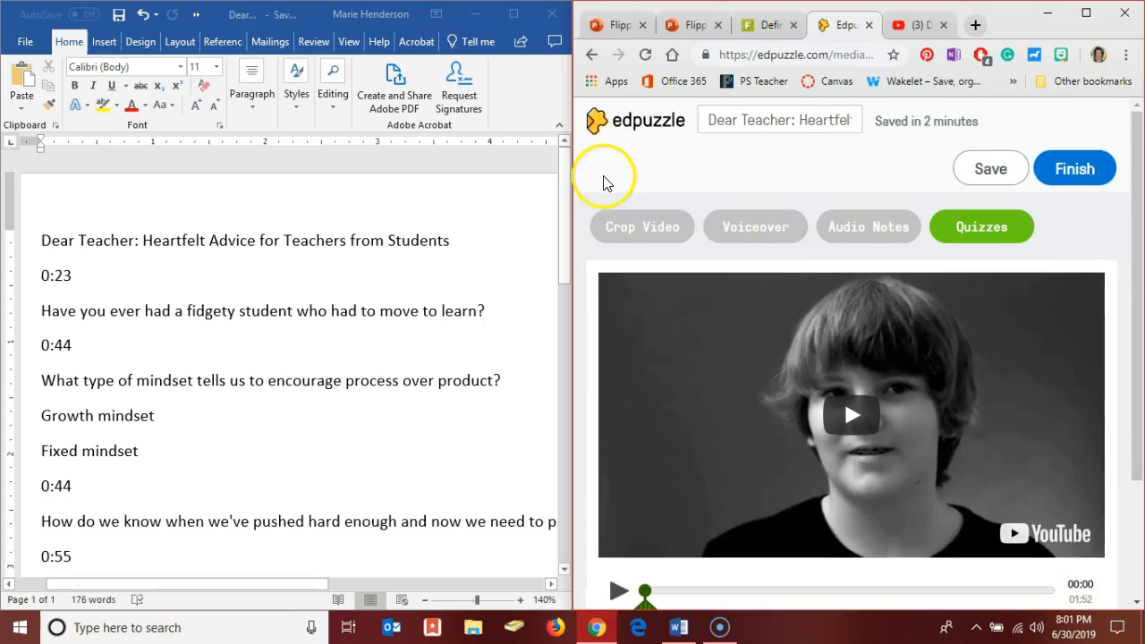
{"action": "left_click_drag", "start_coordinate": [569, 174], "coordinate": [385, 158]}
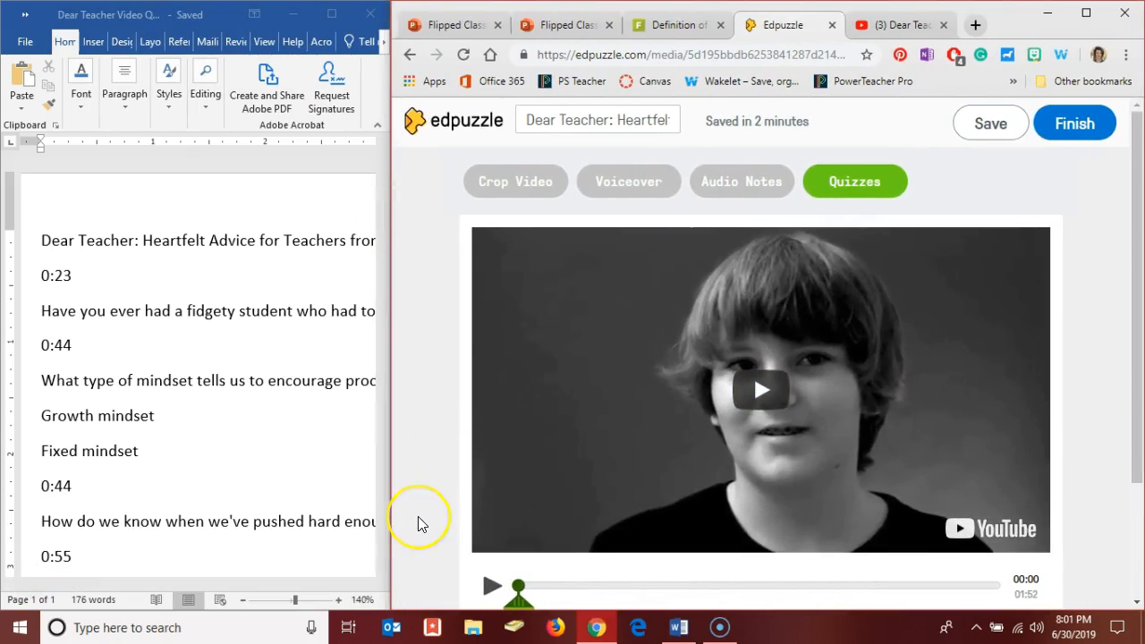
Add a quiz marker at 00:23 on the video timeline, view the comment option and set the type to open-ended question
{"action": "scroll", "coordinate": [418, 517], "scroll_direction": "down", "scroll_amount": 1}
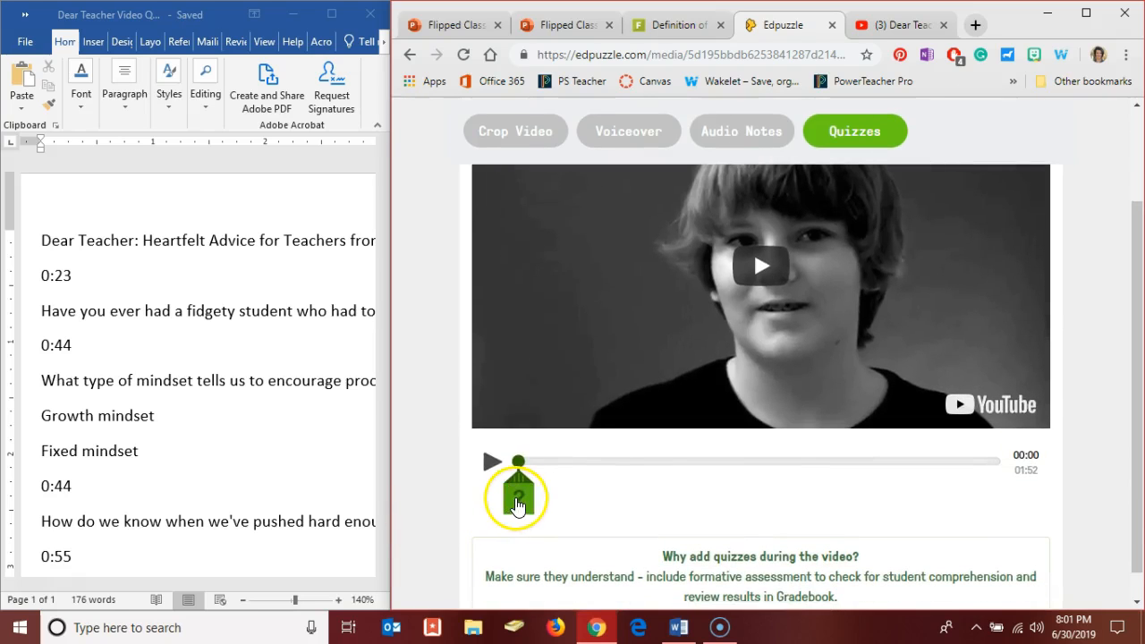
{"action": "left_click_drag", "start_coordinate": [517, 460], "coordinate": [619, 462]}
{"action": "left_click", "coordinate": [619, 504]}
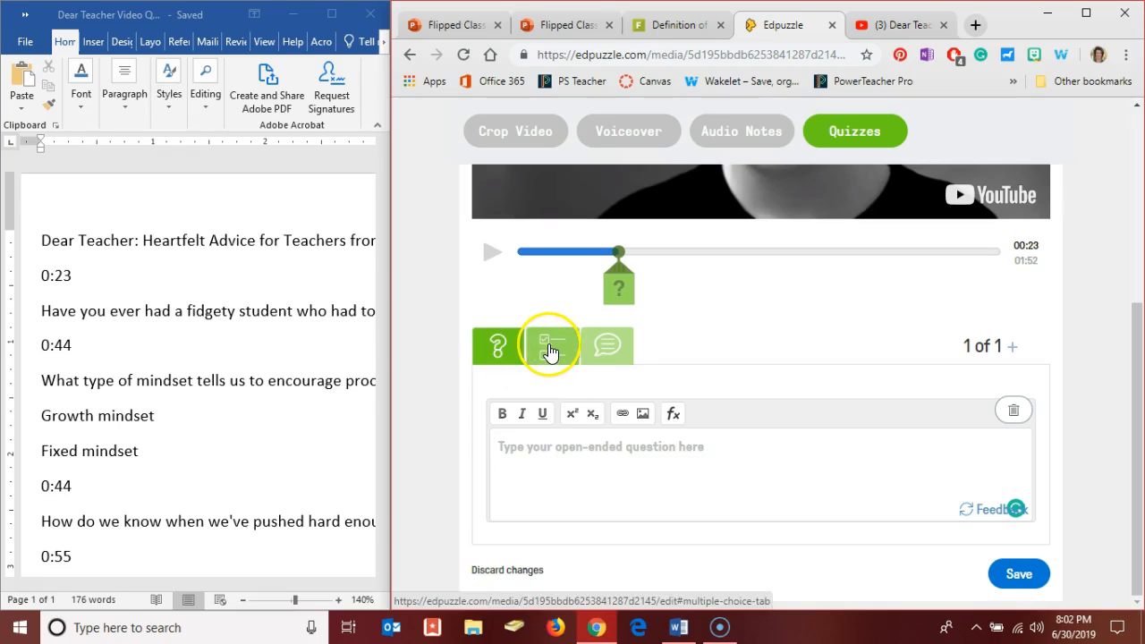
{"action": "left_click", "coordinate": [606, 354]}
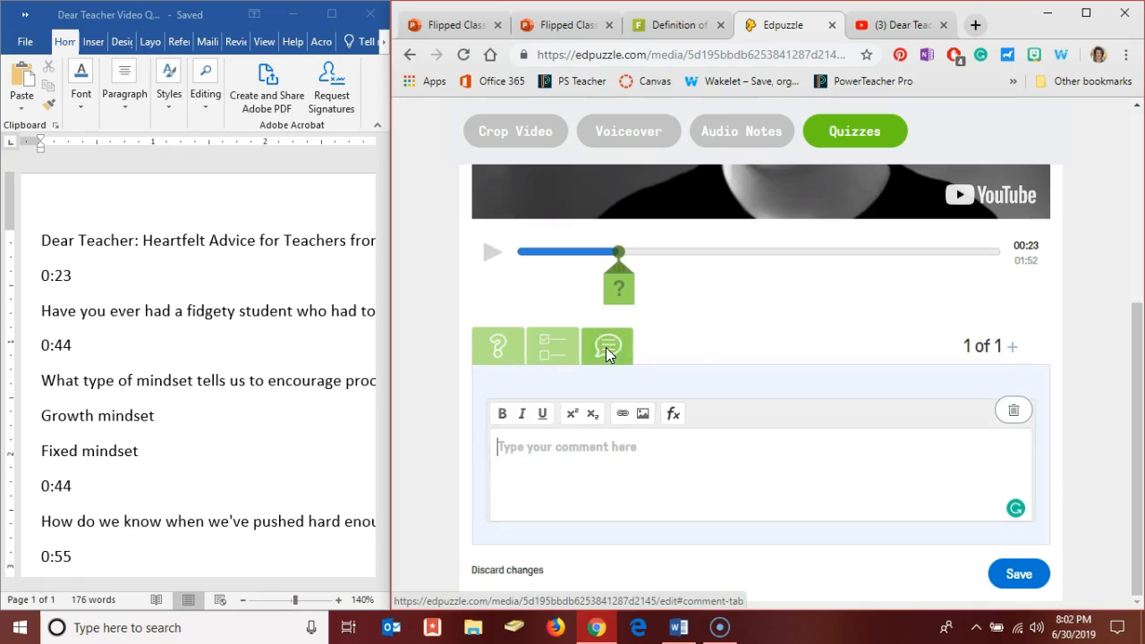
{"action": "left_click", "coordinate": [494, 353]}
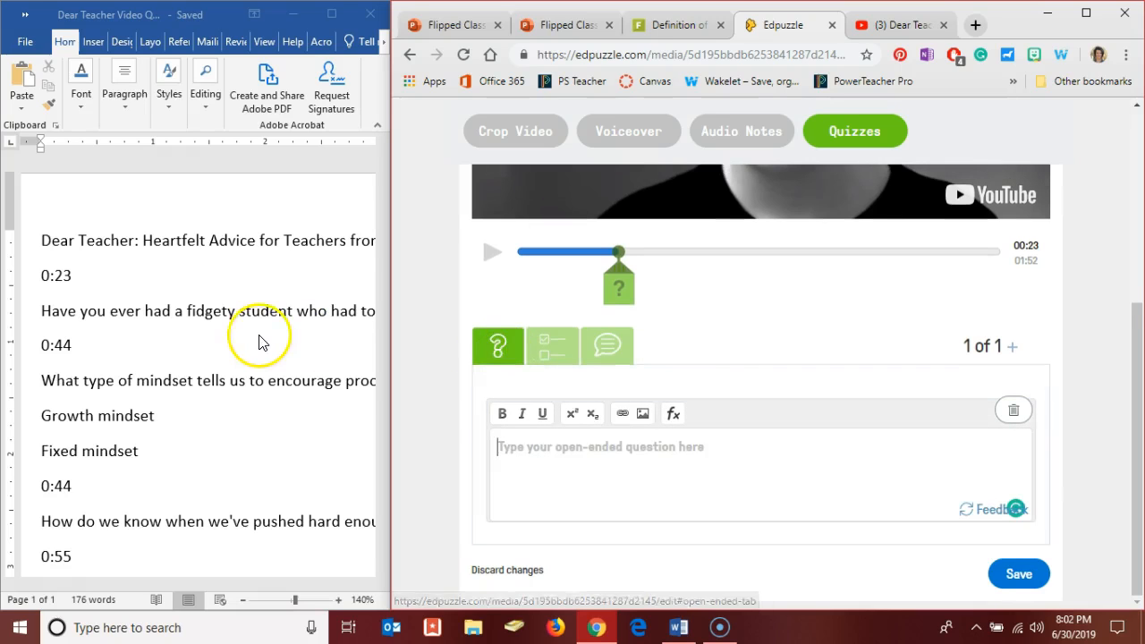
Copy "Have you ever had a fidgety student who had to move to learn?" from Word into the open-ended question and save it
{"action": "triple_click", "coordinate": [215, 318]}
{"action": "left_click", "coordinate": [545, 452]}
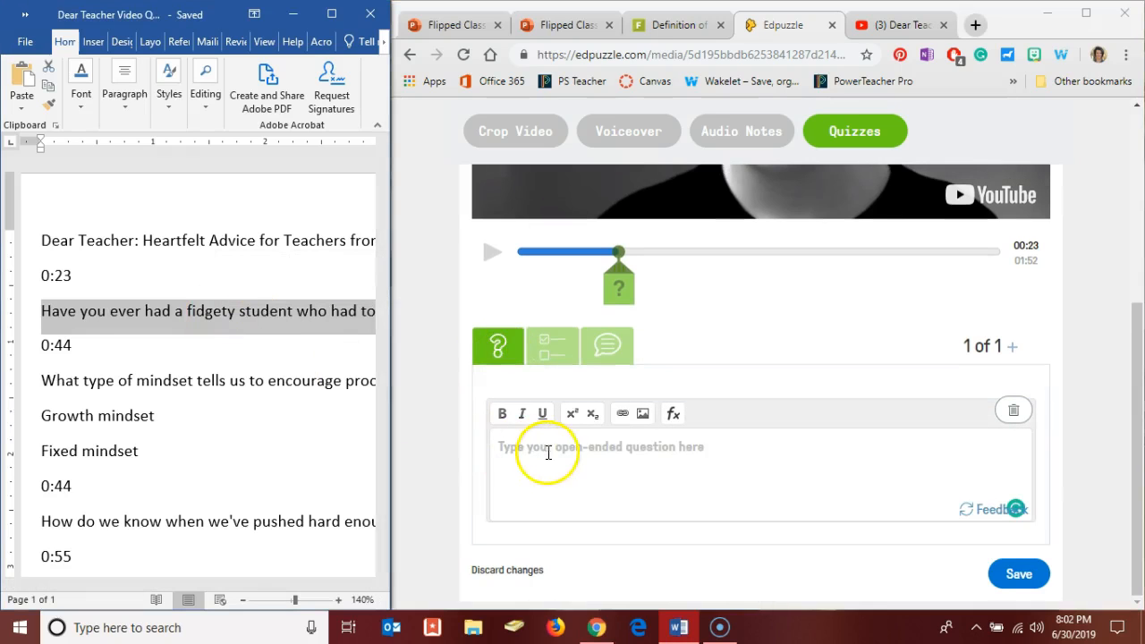
{"action": "type", "text": "Have you ever had a fidgety student who had to move to learn?"}
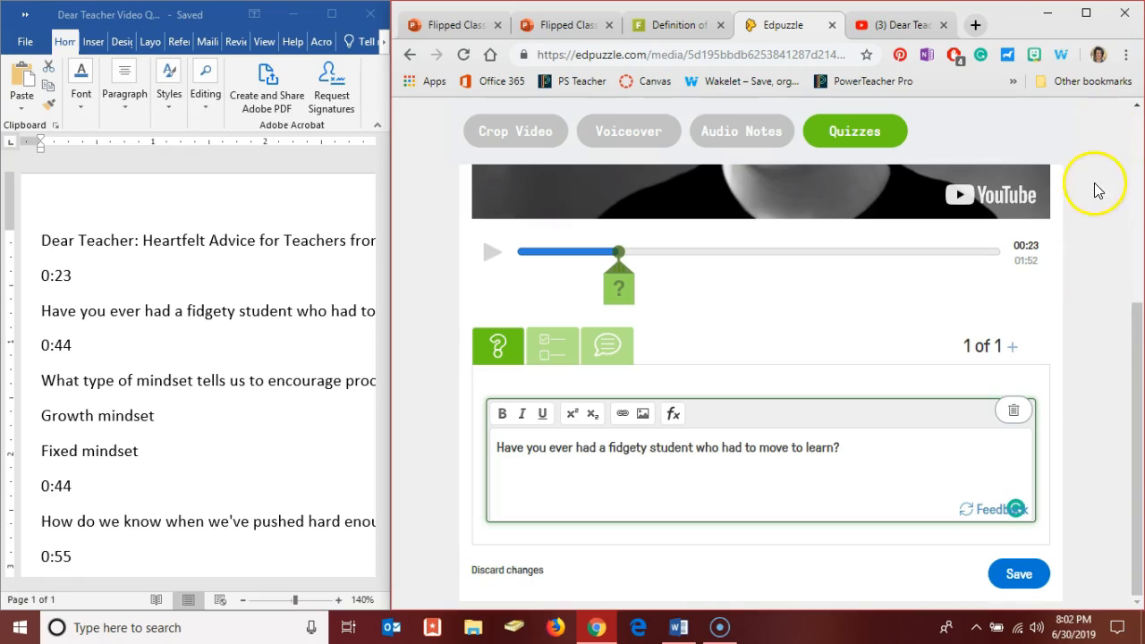
{"action": "left_click", "coordinate": [1011, 577]}
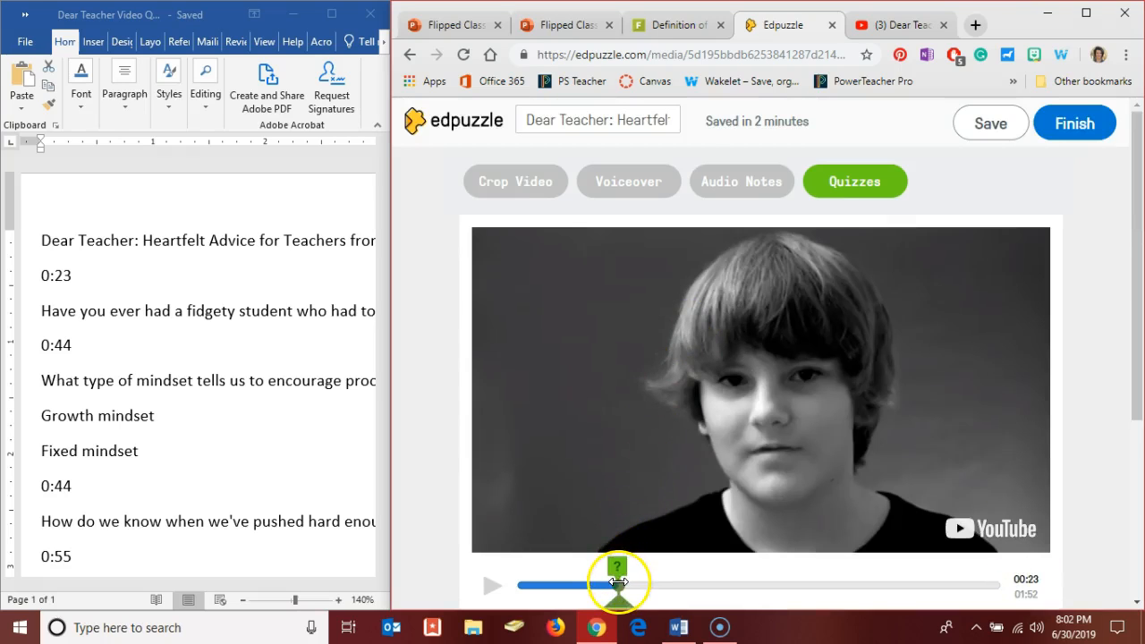
Add a multiple-choice question at 00:44 with the text "What type of mindset tells us to encourage process over product?" copied from Word
{"action": "left_click_drag", "start_coordinate": [618, 586], "coordinate": [709, 587]}
{"action": "scroll", "coordinate": [716, 580], "scroll_direction": "down", "scroll_amount": 1}
{"action": "left_click", "coordinate": [713, 576]}
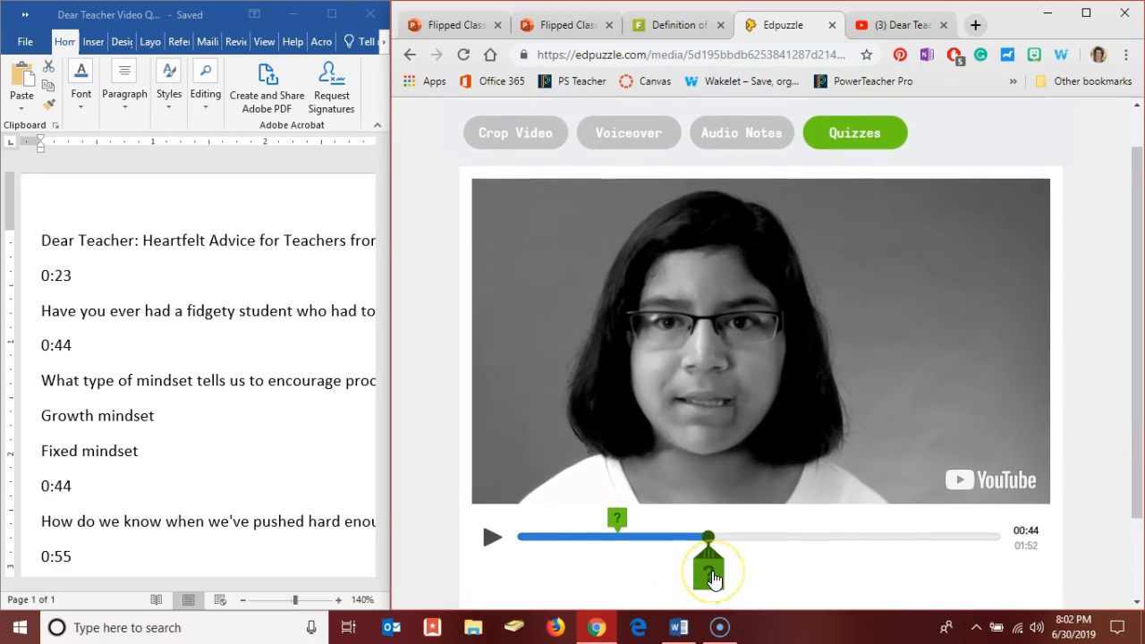
{"action": "left_click", "coordinate": [224, 381]}
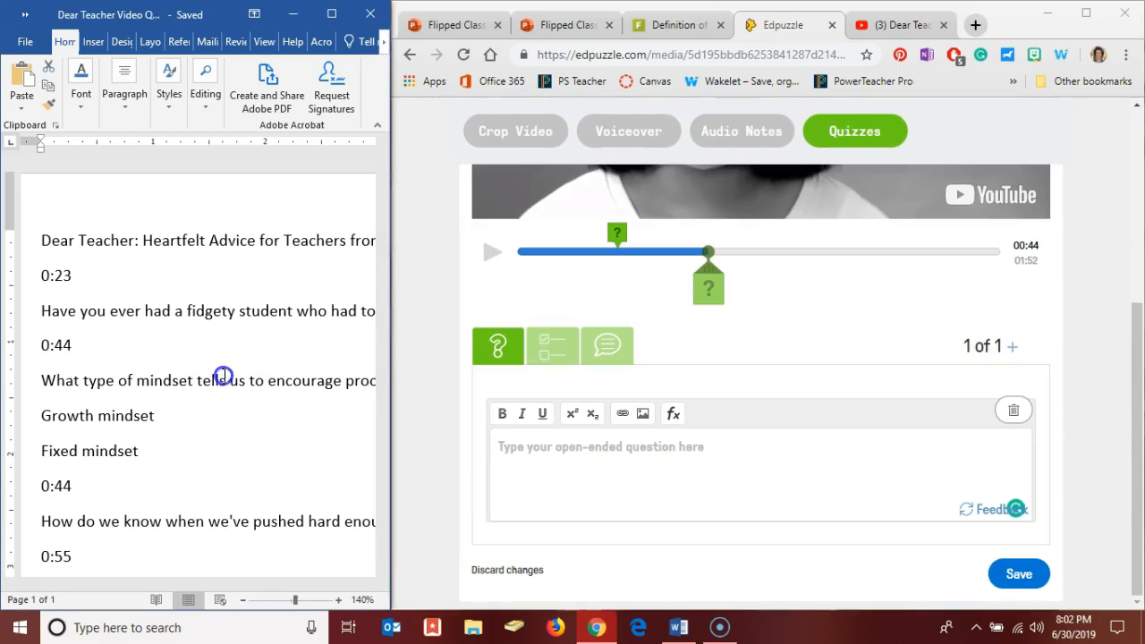
{"action": "triple_click", "coordinate": [224, 380]}
{"action": "left_click", "coordinate": [494, 455]}
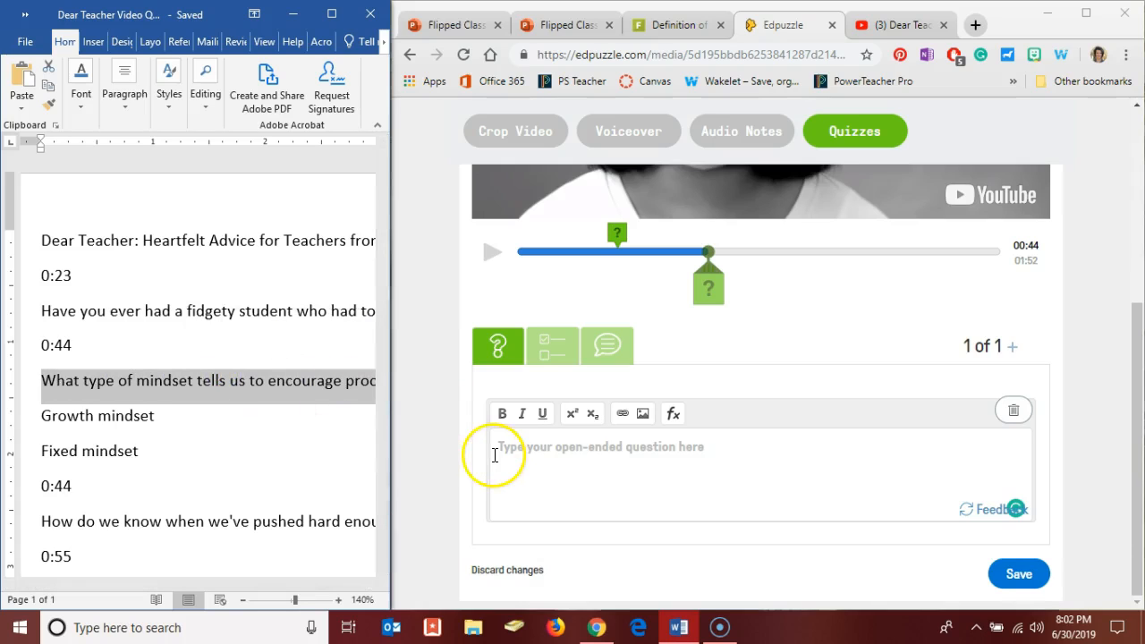
{"action": "left_click", "coordinate": [562, 353]}
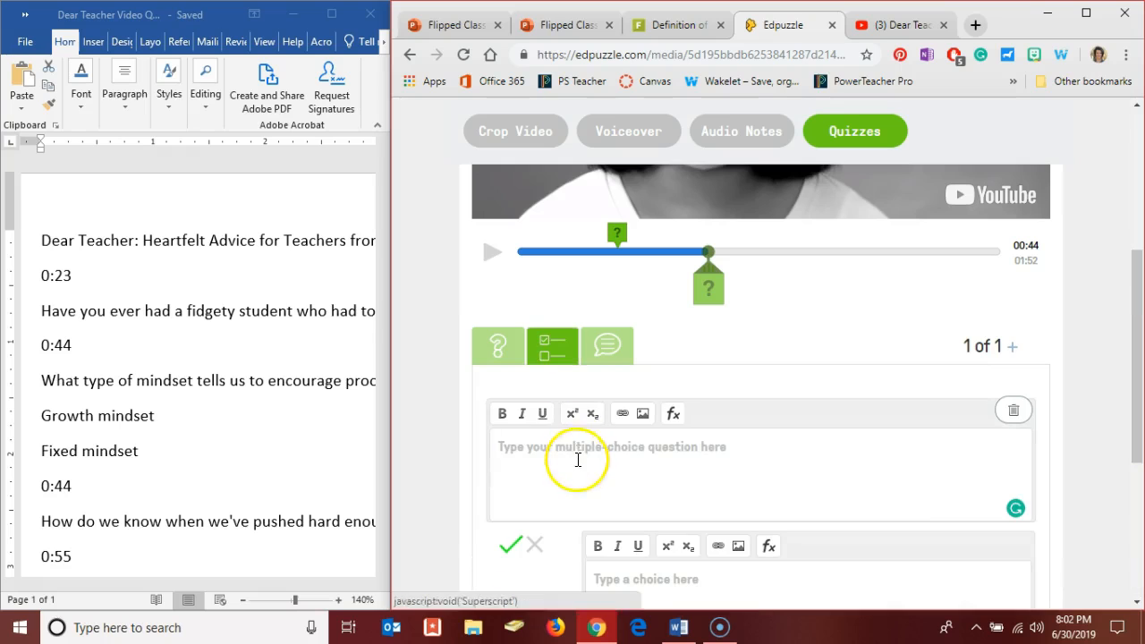
{"action": "type", "text": "What type of mindset tells us to encourage process over product?"}
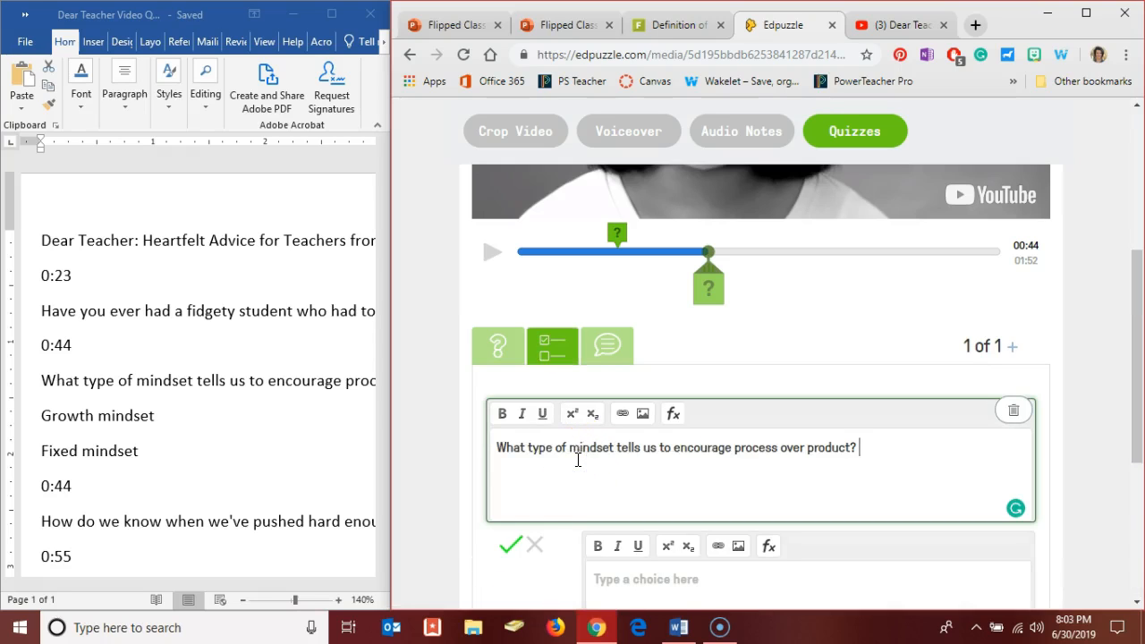
Copy "Growth mindset" from the Word document into the question's first, correct answer choice
{"action": "triple_click", "coordinate": [95, 414]}
{"action": "key", "text": "ctrl+c"}
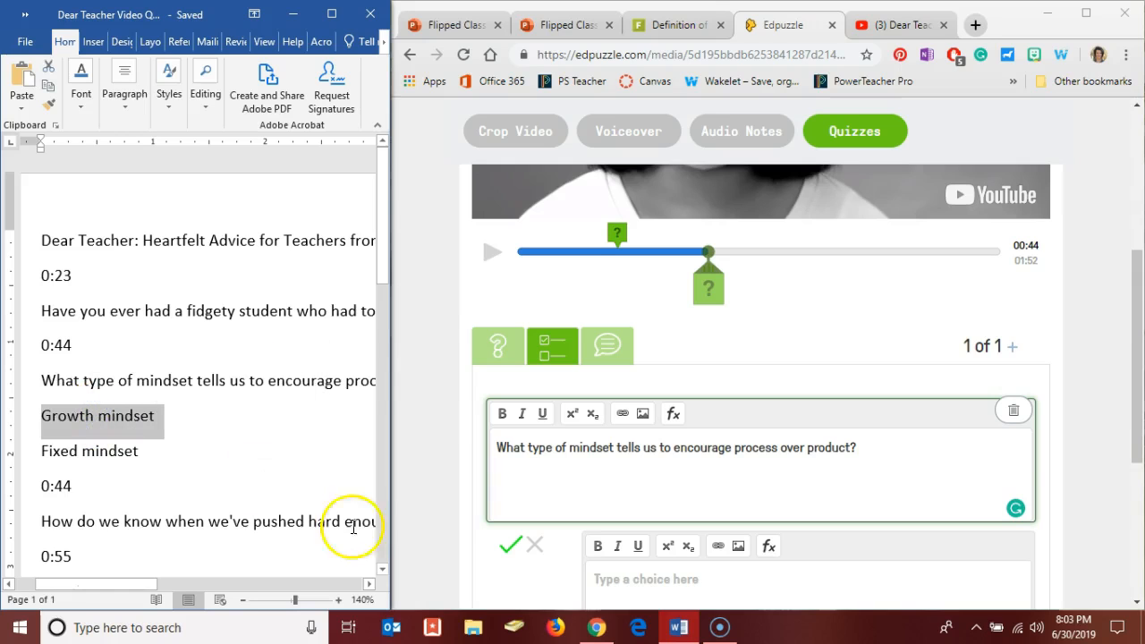
{"action": "scroll", "coordinate": [627, 442], "scroll_direction": "down", "scroll_amount": 1}
{"action": "left_click", "coordinate": [636, 513]}
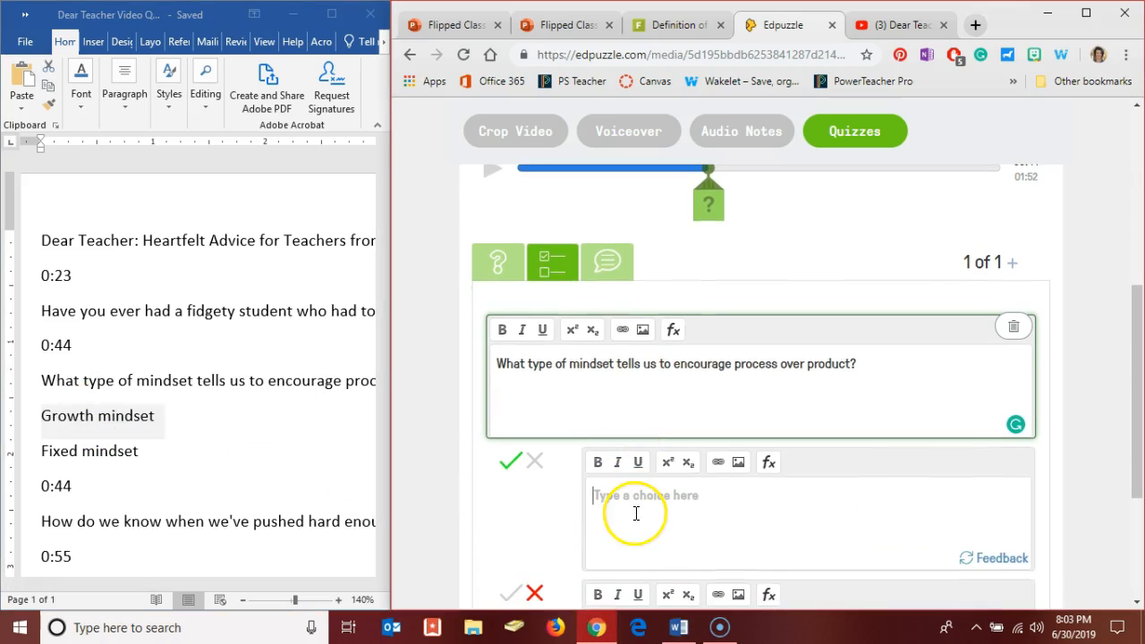
{"action": "key", "text": "ctrl+v"}
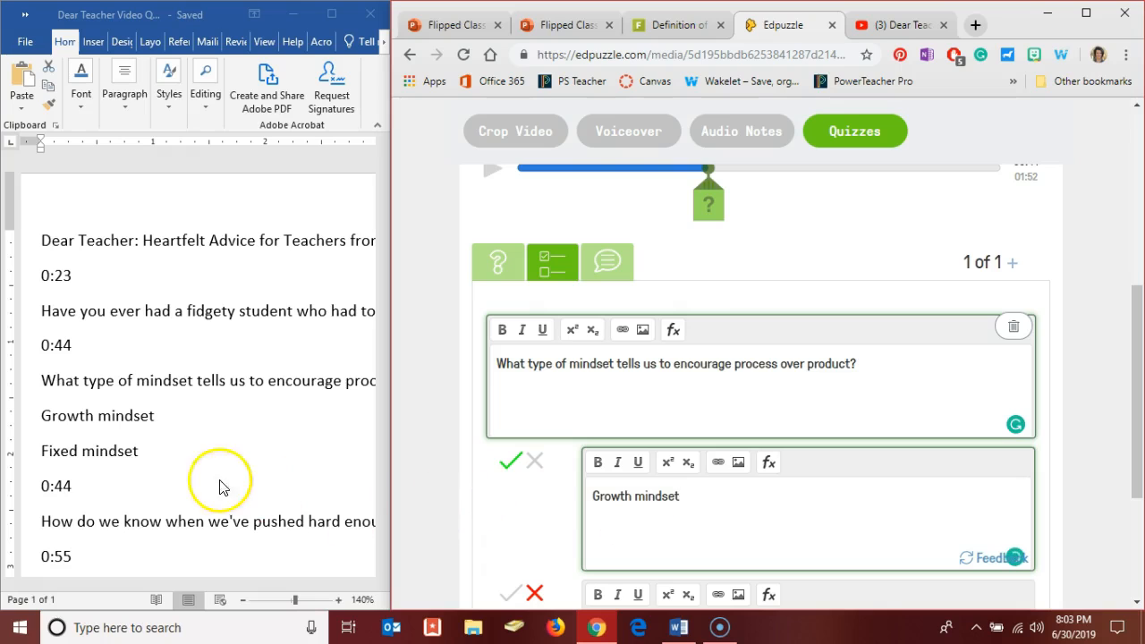
Copy "Fixed mindset" from Word into the second, incorrect answer choice and save the question
{"action": "double_click", "coordinate": [119, 452]}
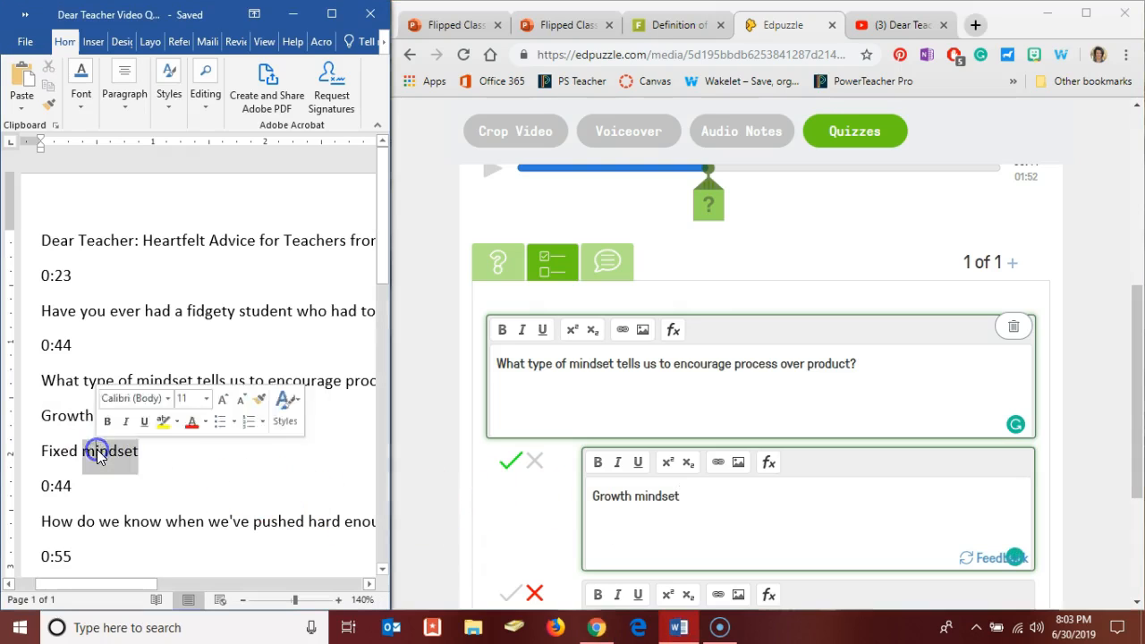
{"action": "triple_click", "coordinate": [93, 452]}
{"action": "key", "text": "ctrl+c"}
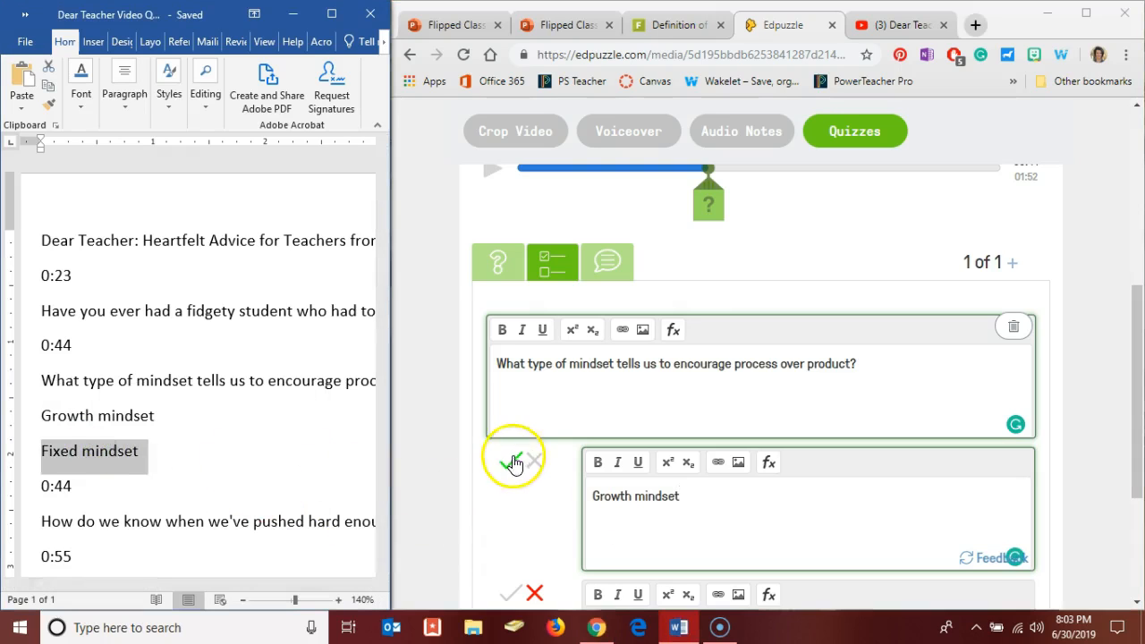
{"action": "scroll", "coordinate": [516, 493], "scroll_direction": "down", "scroll_amount": 2}
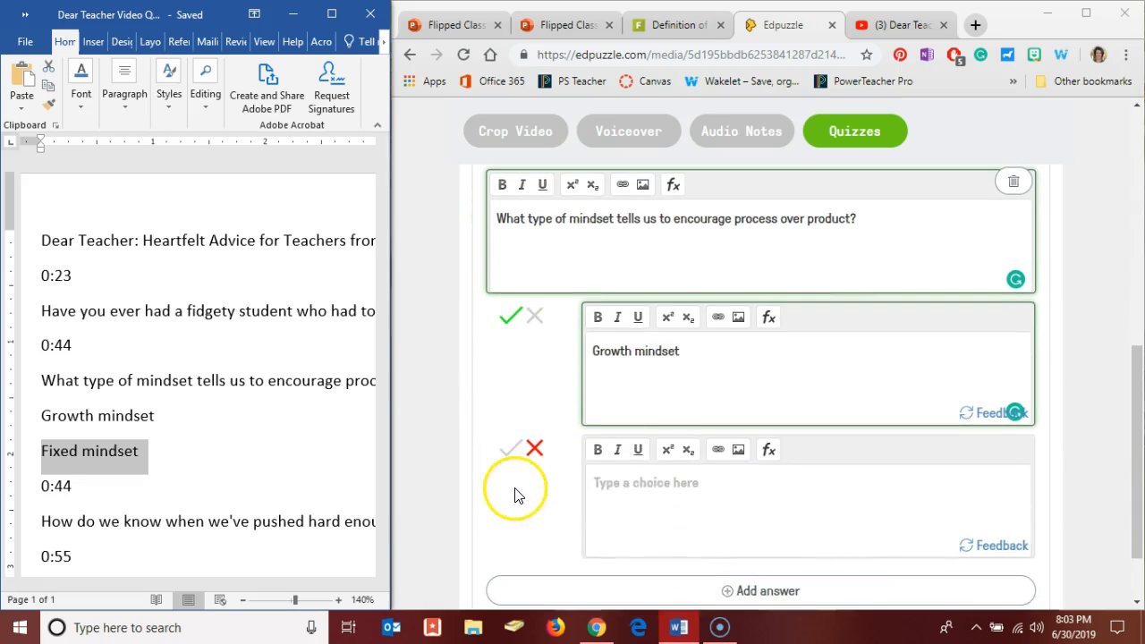
{"action": "left_click", "coordinate": [626, 482]}
{"action": "key", "text": "ctrl+v"}
{"action": "scroll", "coordinate": [537, 525], "scroll_direction": "down", "scroll_amount": 1}
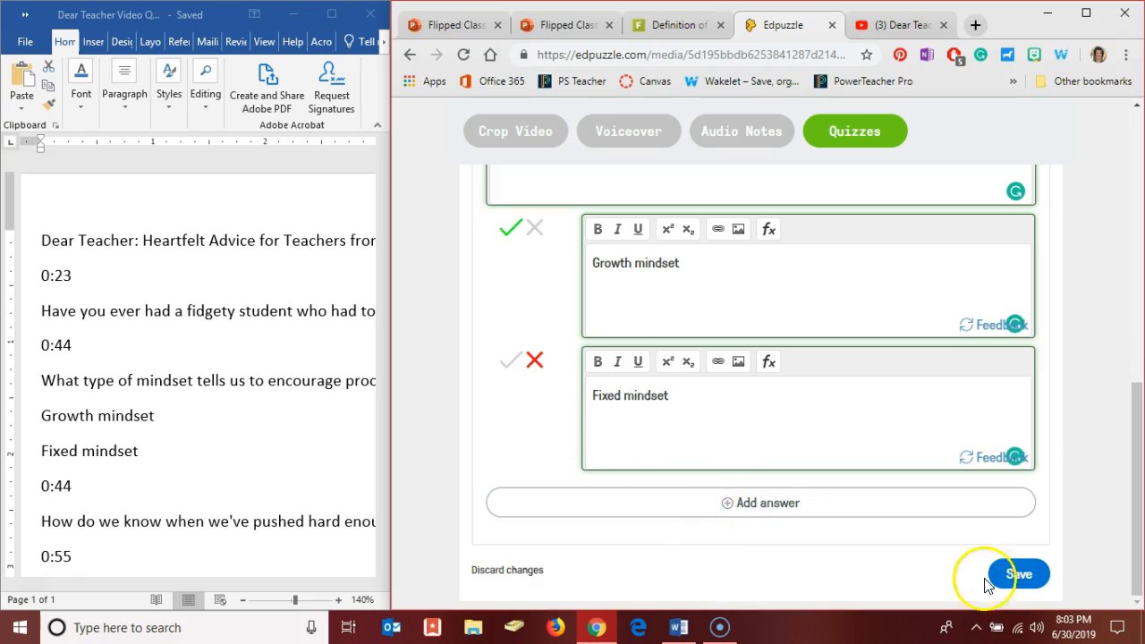
{"action": "left_click", "coordinate": [1017, 574]}
Reopen the saved multiple-choice question at 00:44 for editing and add a second, open-ended question at the same marker
{"action": "scroll", "coordinate": [743, 545], "scroll_direction": "up", "scroll_amount": 3}
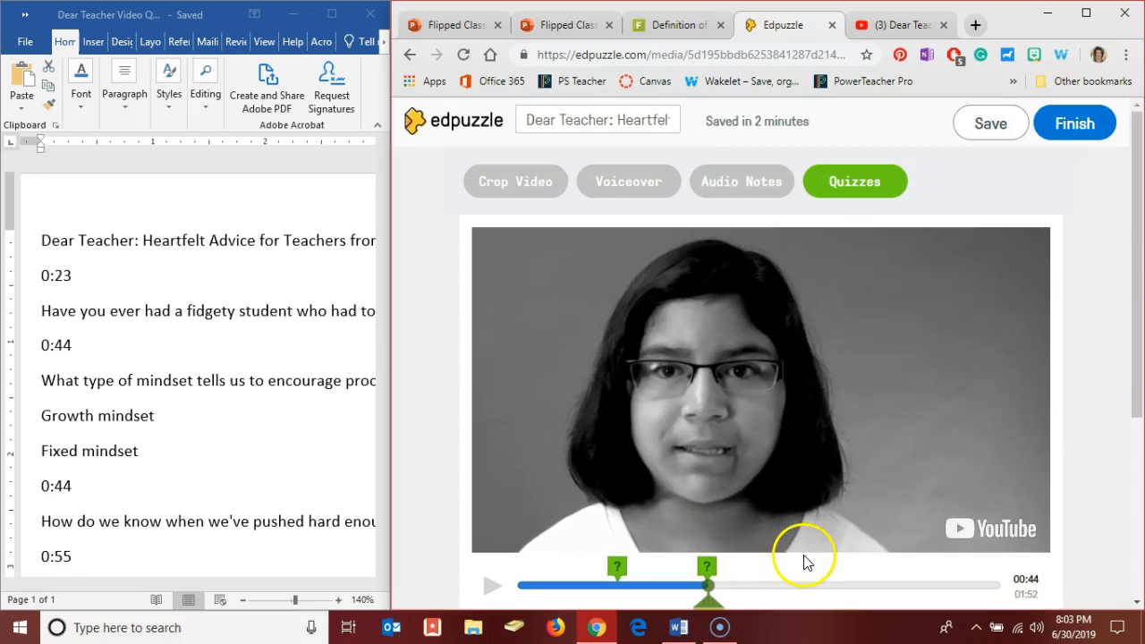
{"action": "scroll", "coordinate": [790, 575], "scroll_direction": "down", "scroll_amount": 2}
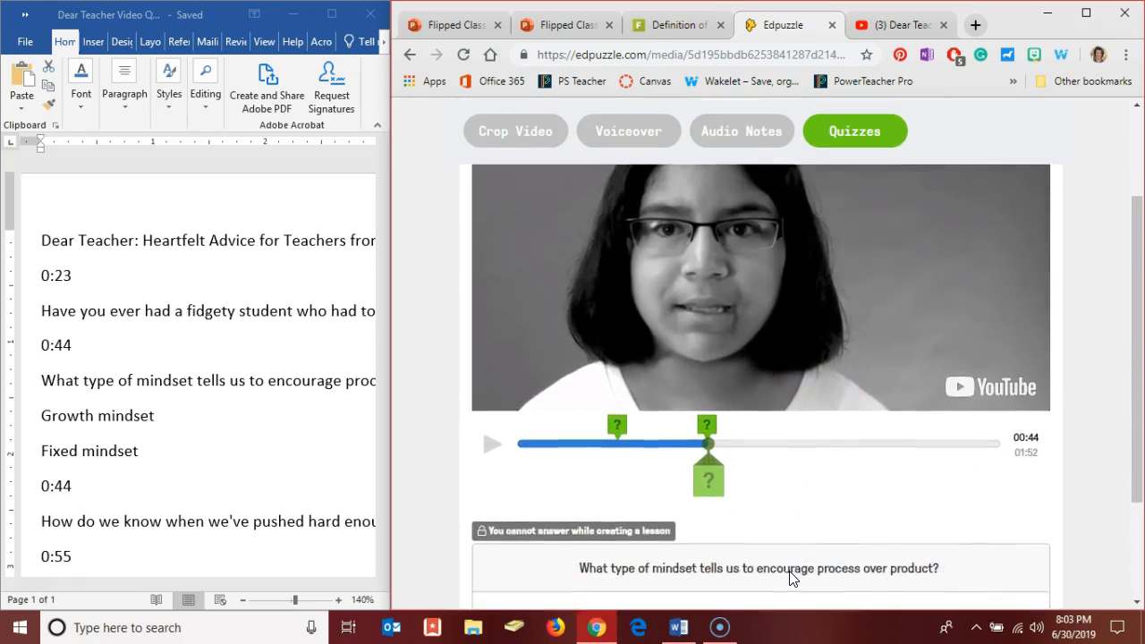
{"action": "scroll", "coordinate": [790, 579], "scroll_direction": "down", "scroll_amount": 1}
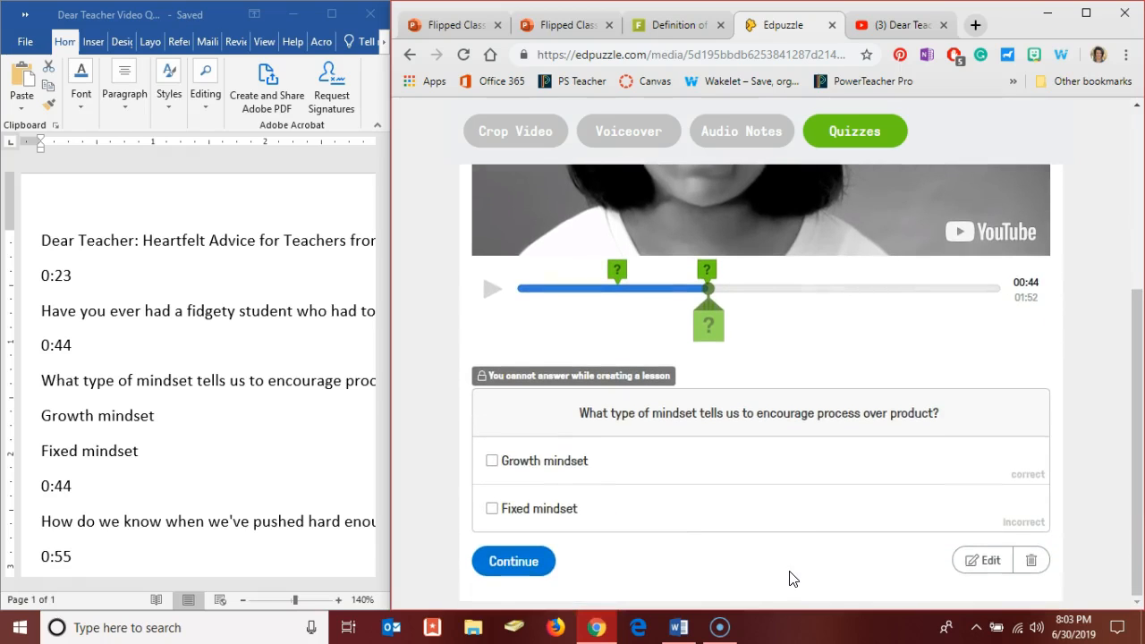
{"action": "left_click", "coordinate": [981, 561]}
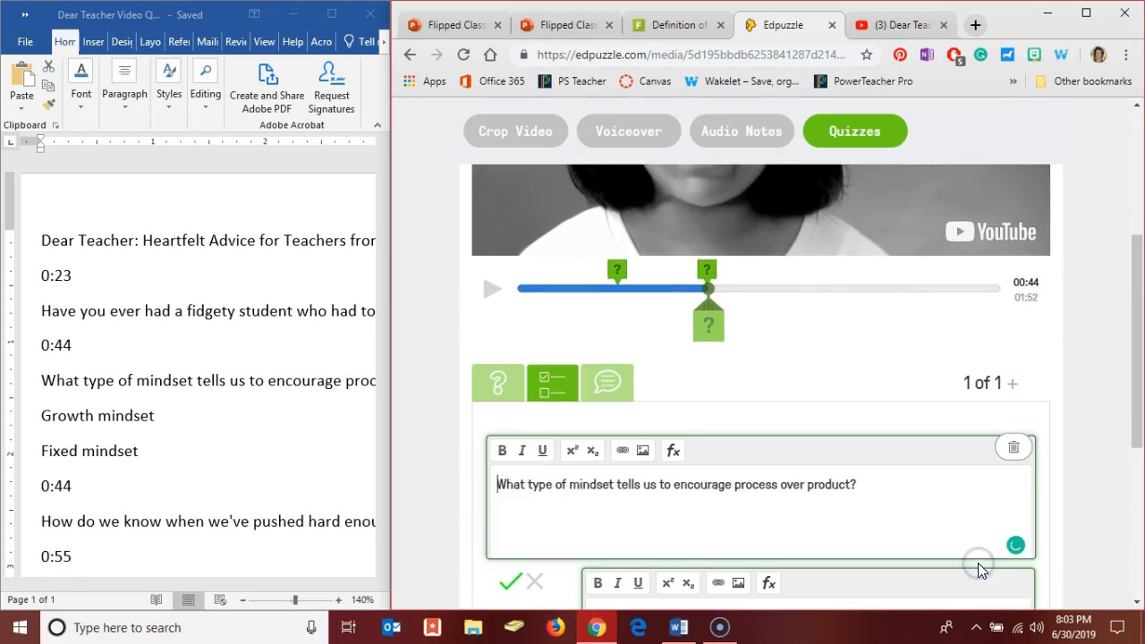
{"action": "left_click", "coordinate": [1014, 387]}
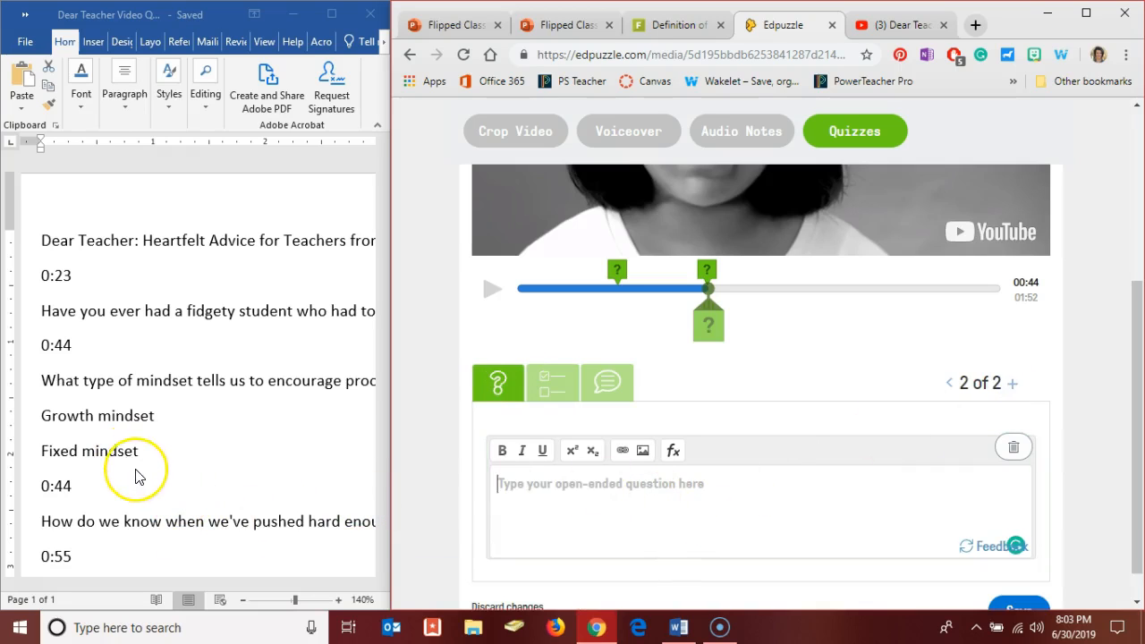
Copy "How do we know when we've pushed hard enough and now we need to provide additional support or resources?" from Word into the second question and save
{"action": "scroll", "coordinate": [136, 477], "scroll_direction": "down", "scroll_amount": 1}
{"action": "left_click", "coordinate": [116, 426]}
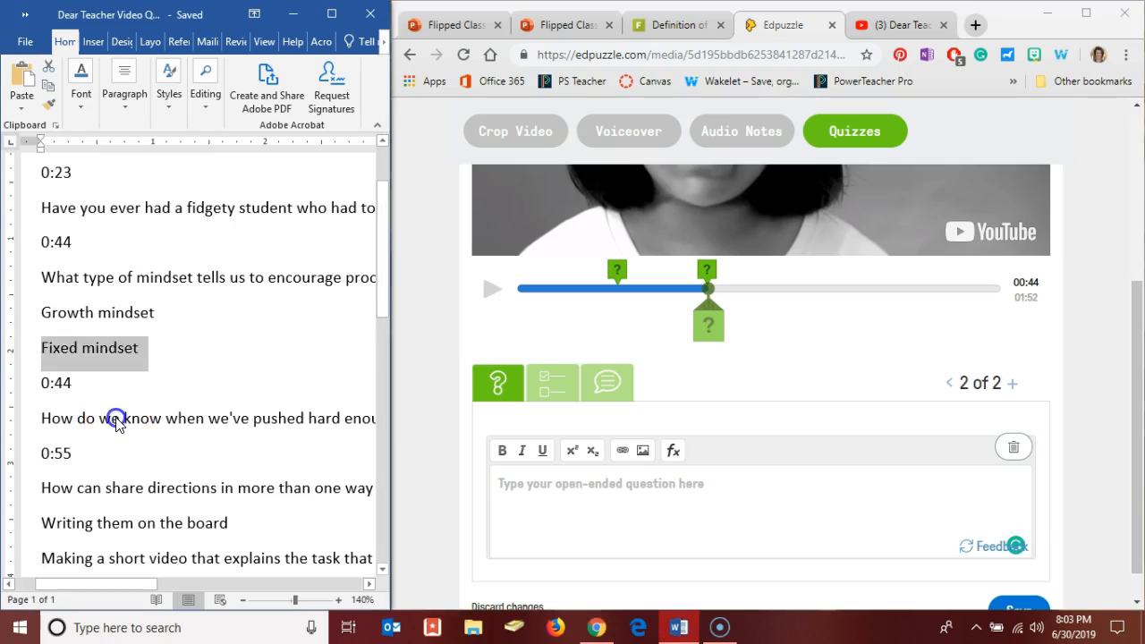
{"action": "triple_click", "coordinate": [116, 421]}
{"action": "key", "text": "ctrl+c"}
{"action": "left_click", "coordinate": [527, 487]}
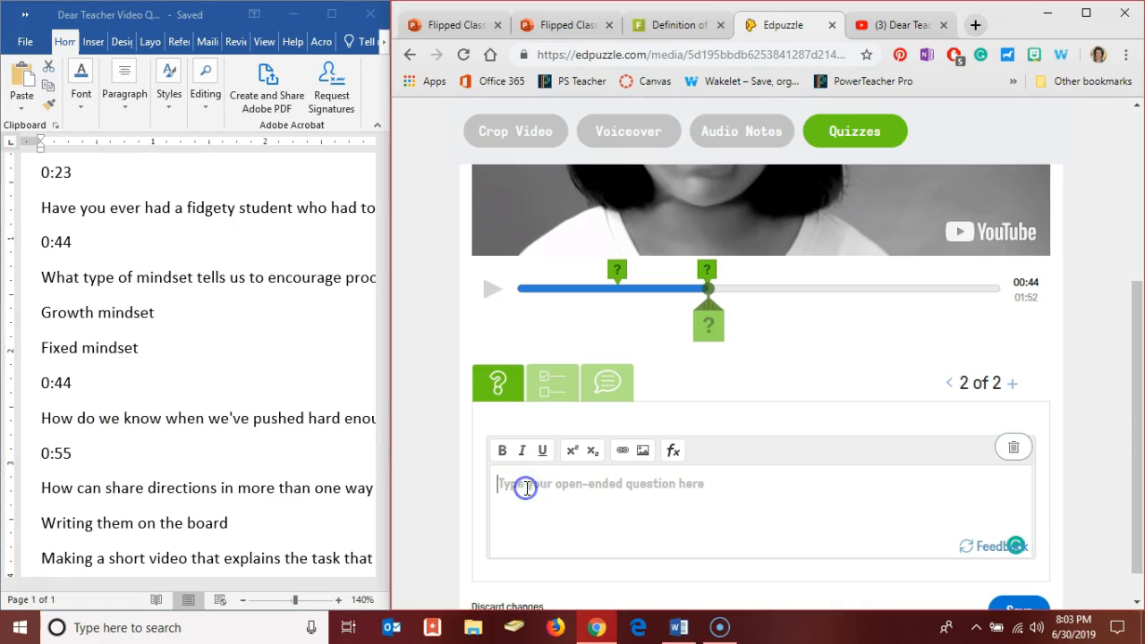
{"action": "key", "text": "ctrl+v"}
{"action": "scroll", "coordinate": [738, 412], "scroll_direction": "down", "scroll_amount": 1}
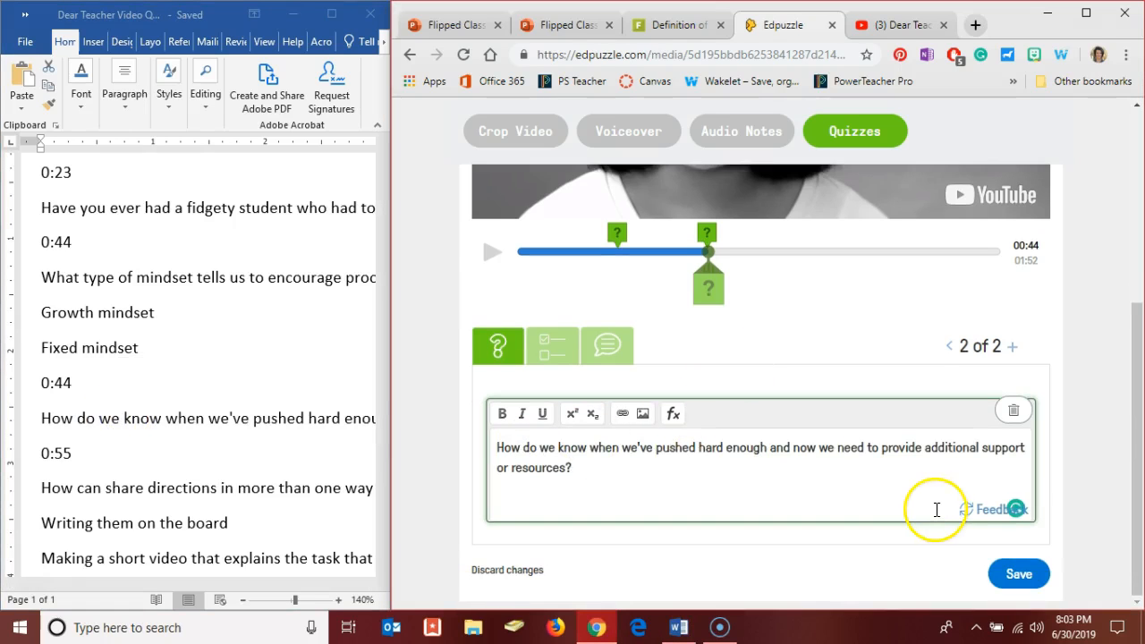
{"action": "left_click", "coordinate": [1020, 575]}
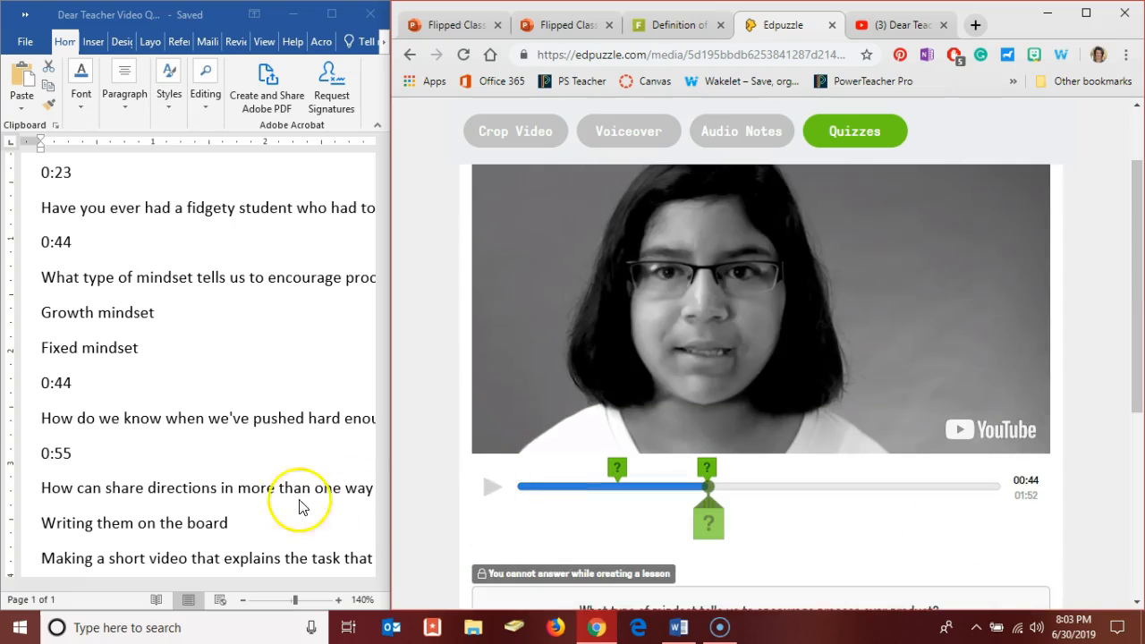
Move the video position to 00:55 on the timeline and add a quiz marker there
{"action": "scroll", "coordinate": [269, 492], "scroll_direction": "down", "scroll_amount": 2}
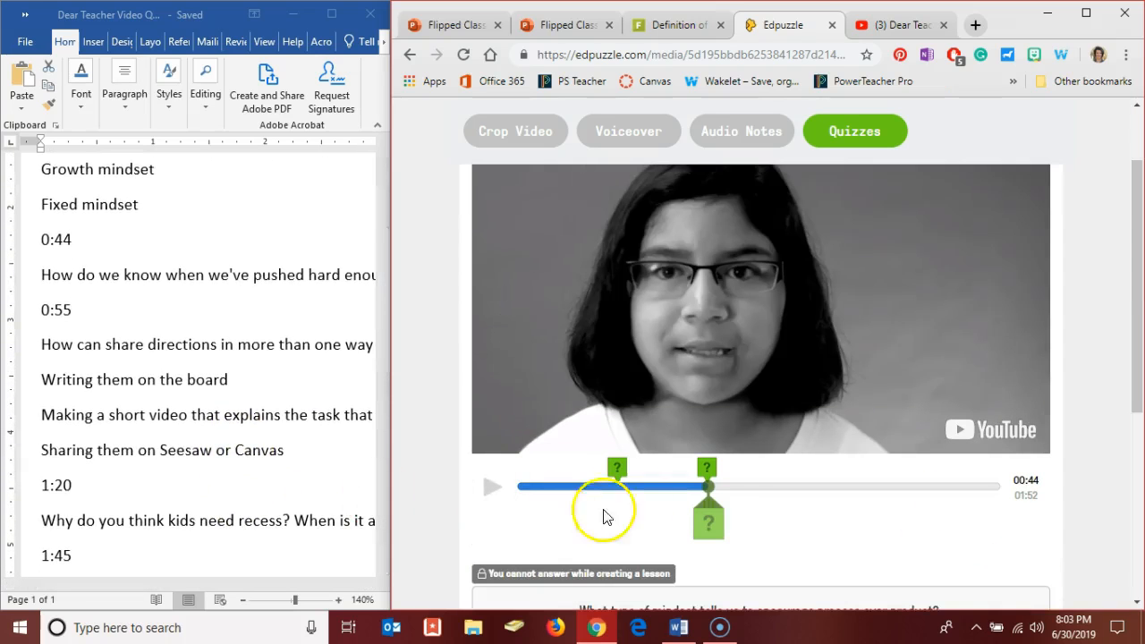
{"action": "left_click_drag", "start_coordinate": [712, 486], "coordinate": [764, 486]}
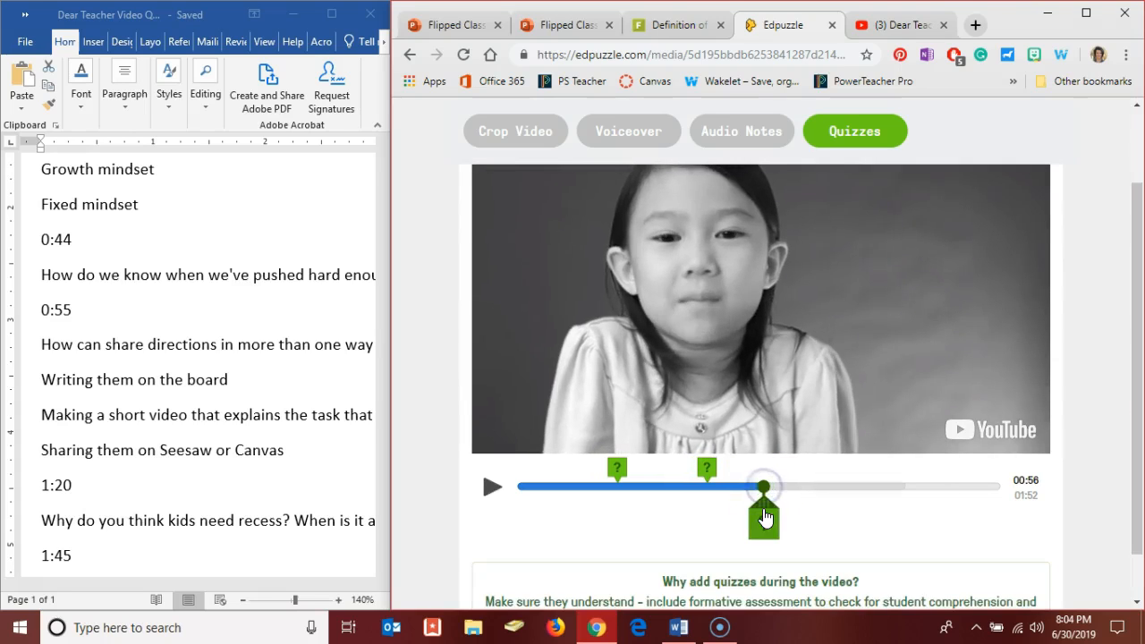
{"action": "left_click_drag", "start_coordinate": [762, 489], "coordinate": [758, 489]}
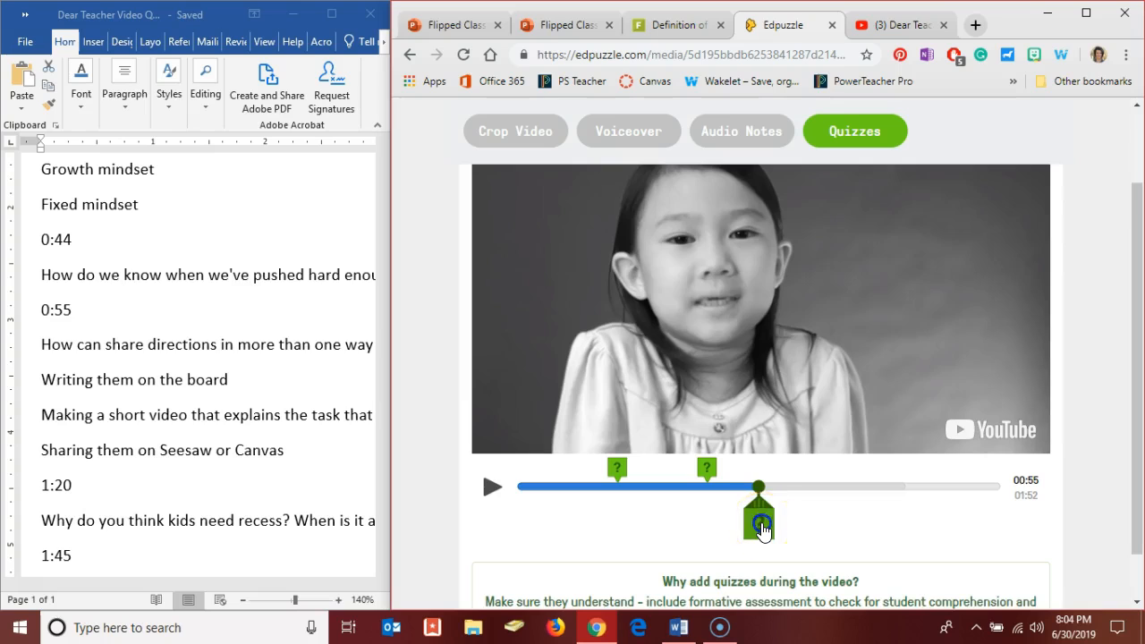
{"action": "left_click", "coordinate": [762, 526]}
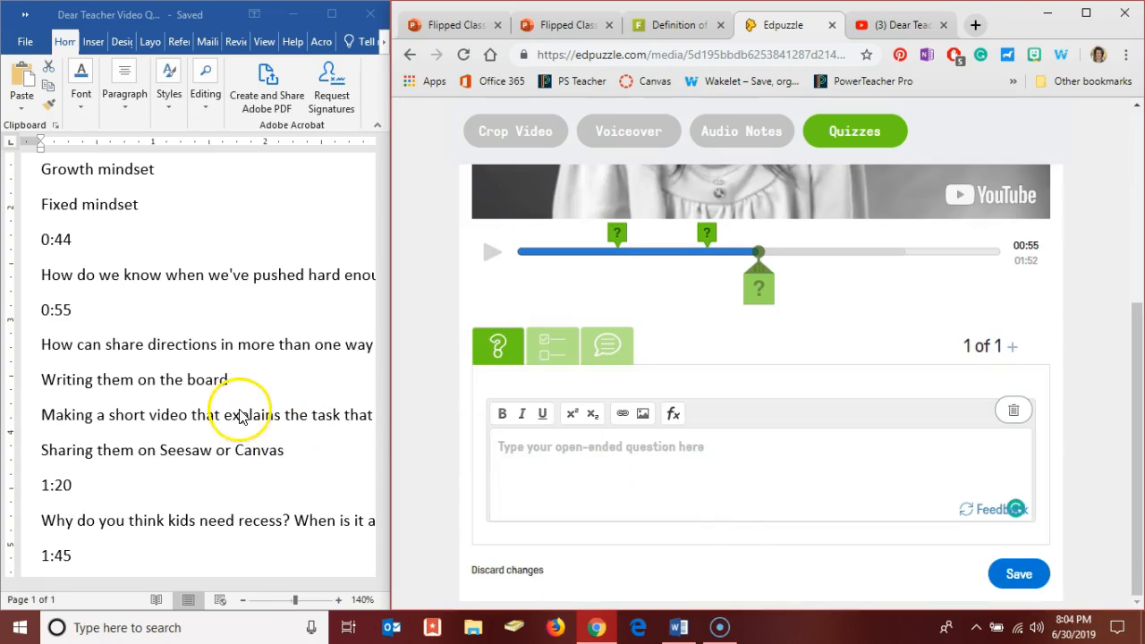
Copy "How can share directions in more than one way so students have them as a reference even after we've shared them?" from Word into a multiple-choice question
{"action": "triple_click", "coordinate": [152, 352]}
{"action": "left_click", "coordinate": [524, 451]}
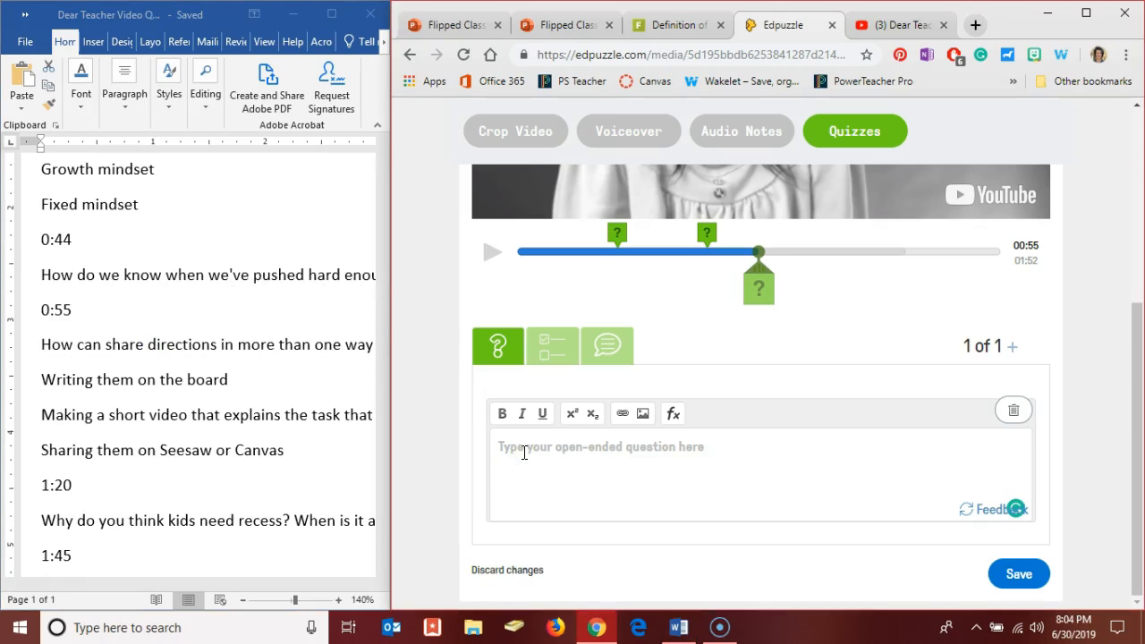
{"action": "key", "text": "ctrl+v"}
{"action": "left_click", "coordinate": [552, 345]}
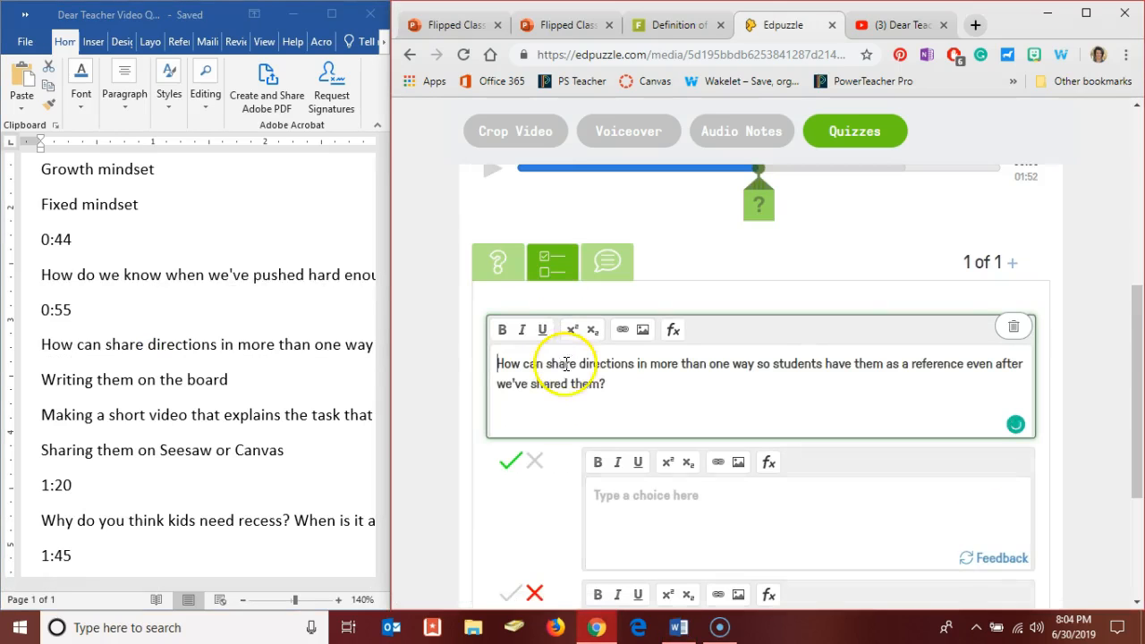
Copy "Writing them on the board" and "Making a short video that explains the task that the students can review later" from Word into the first two choices
{"action": "left_click", "coordinate": [148, 386]}
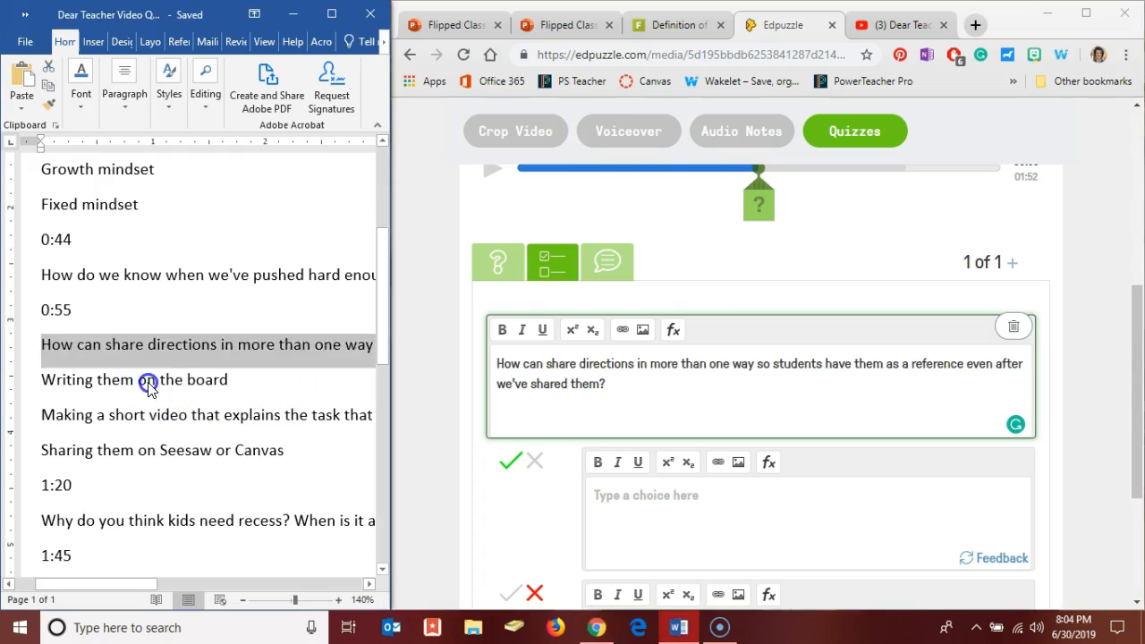
{"action": "triple_click", "coordinate": [147, 387]}
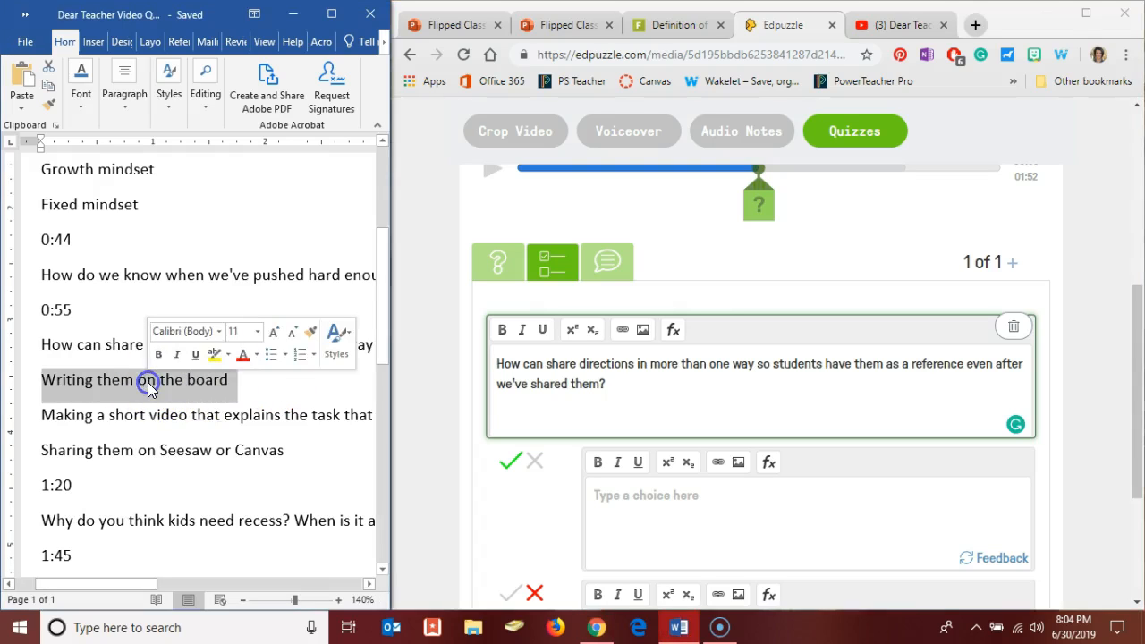
{"action": "left_click", "coordinate": [626, 494]}
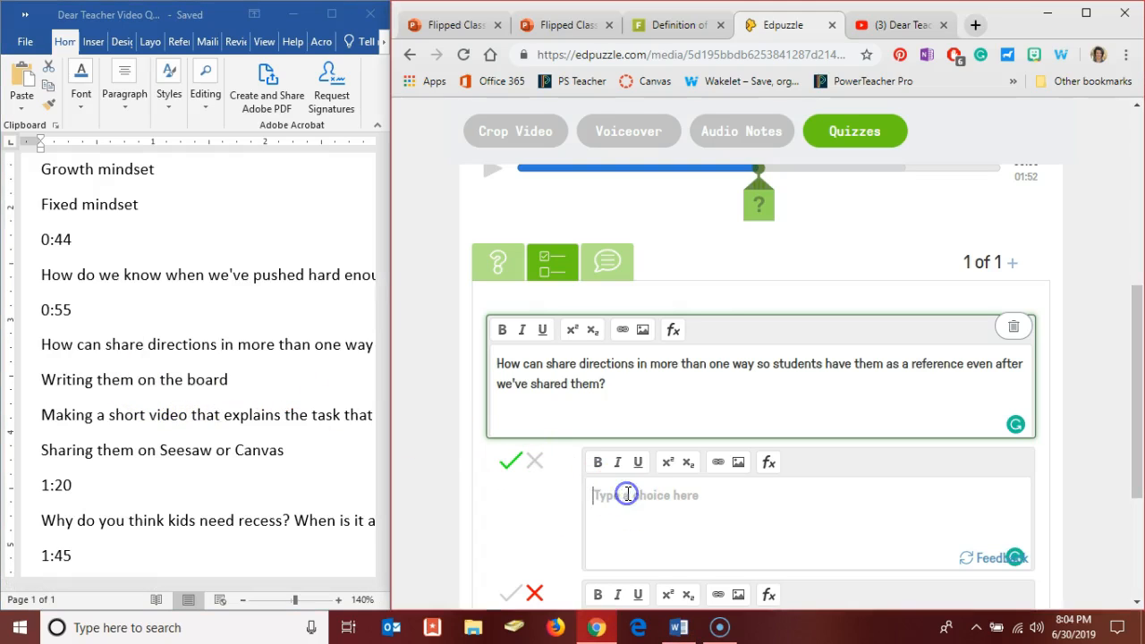
{"action": "left_click", "coordinate": [201, 417]}
{"action": "triple_click", "coordinate": [199, 419]}
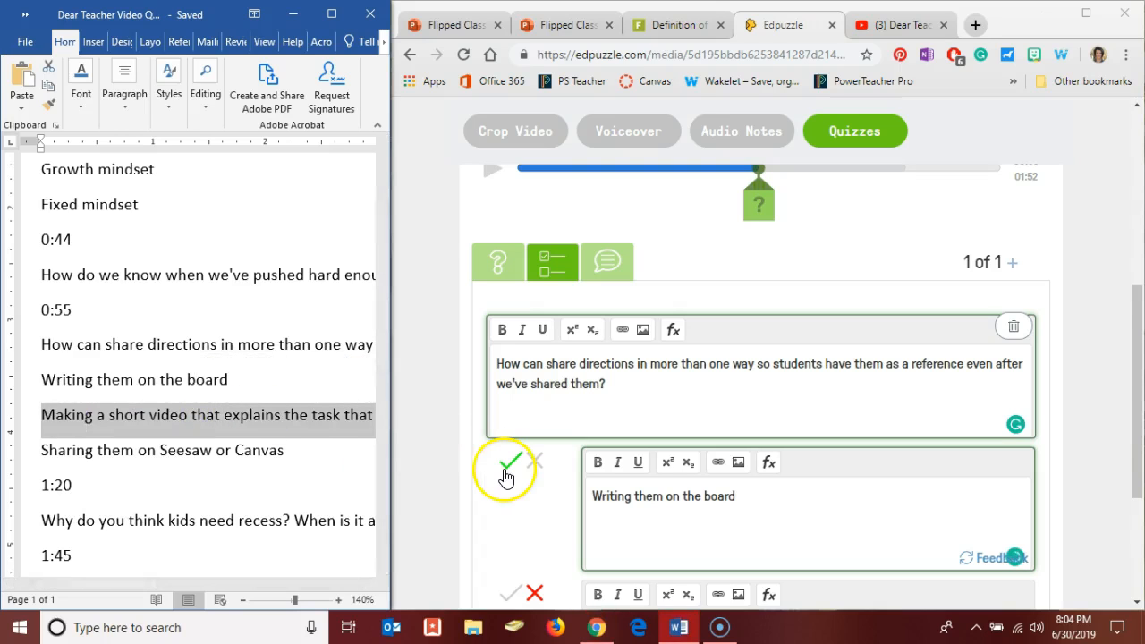
{"action": "scroll", "coordinate": [525, 529], "scroll_direction": "down", "scroll_amount": 3}
{"action": "left_click", "coordinate": [644, 448]}
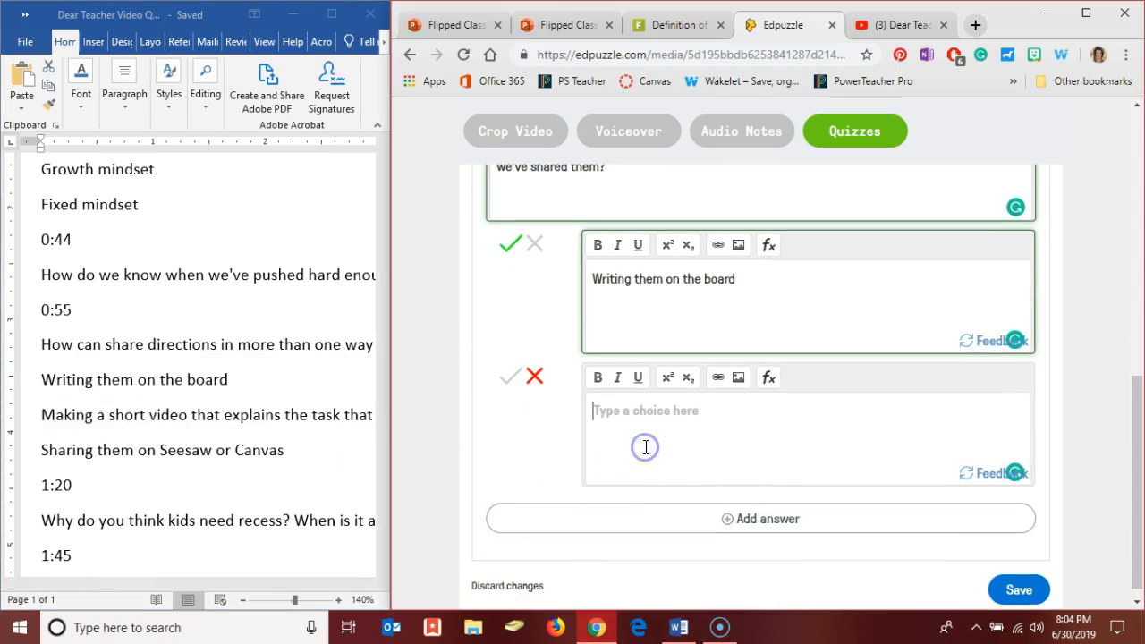
{"action": "key", "text": "ctrl+v"}
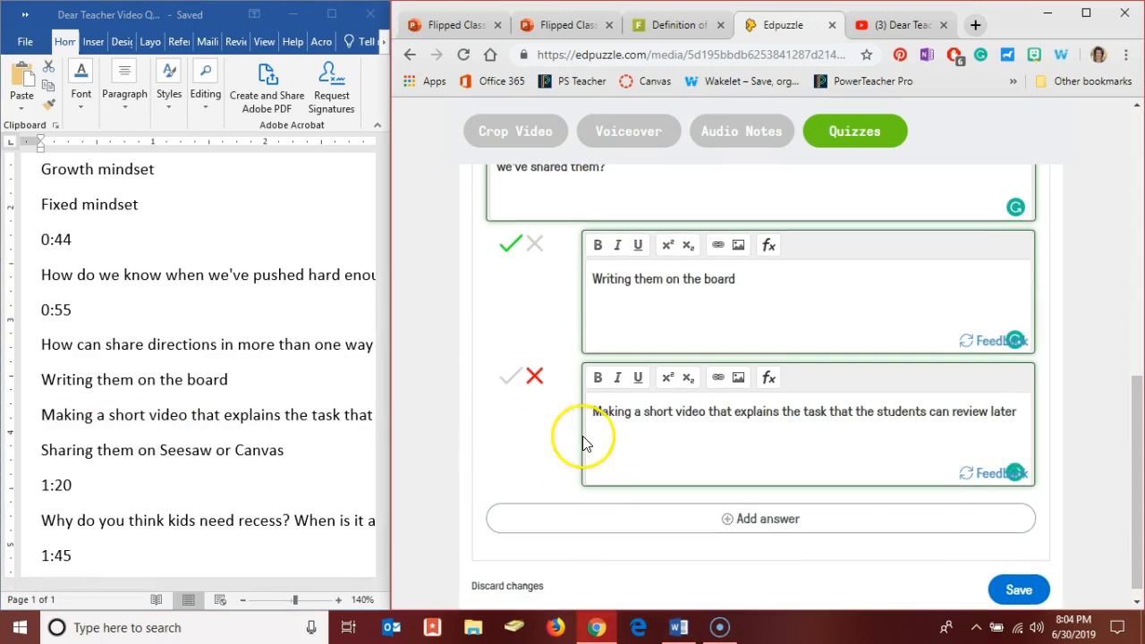
Add a third answer choice with the text "Sharing them on Seesaw or Canvas" copied from Word
{"action": "left_click", "coordinate": [670, 523]}
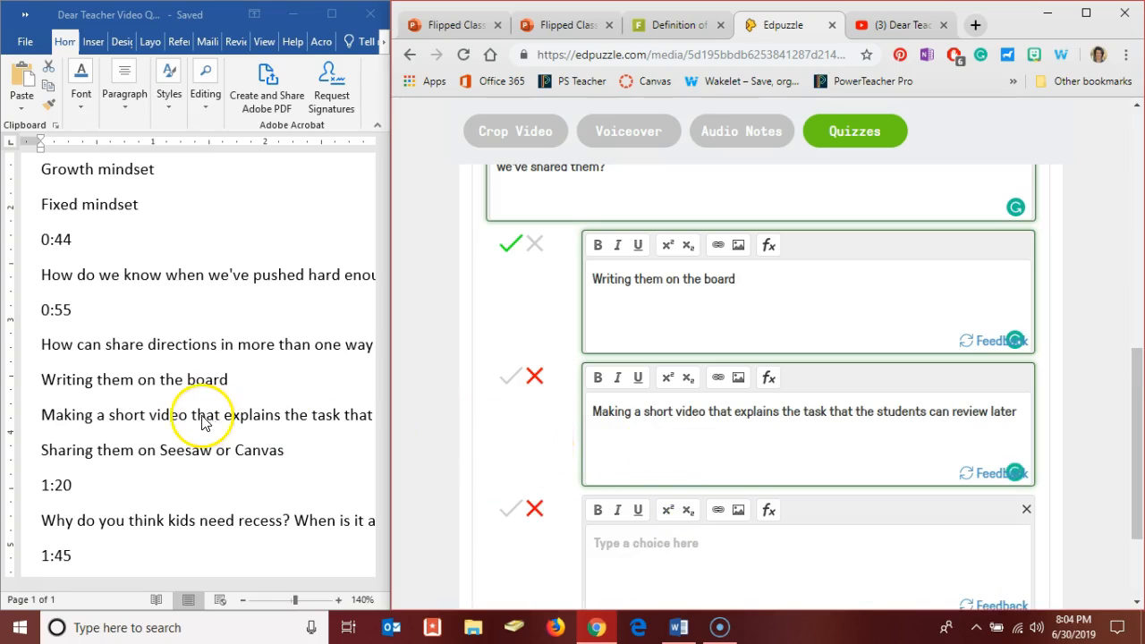
{"action": "triple_click", "coordinate": [172, 450]}
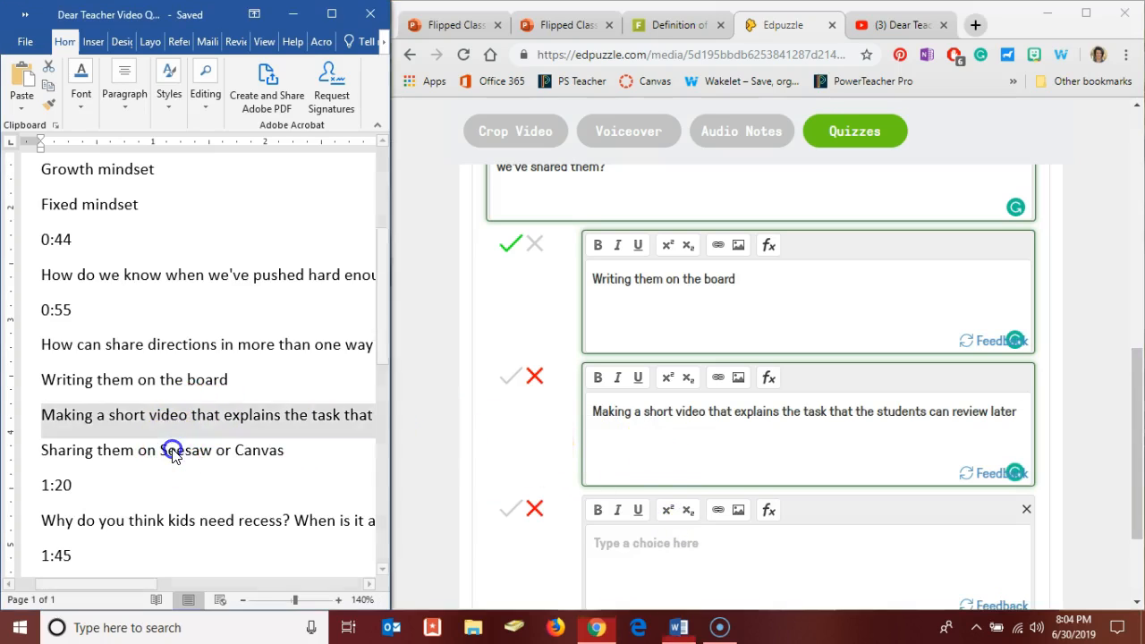
{"action": "key", "text": "ctrl+c"}
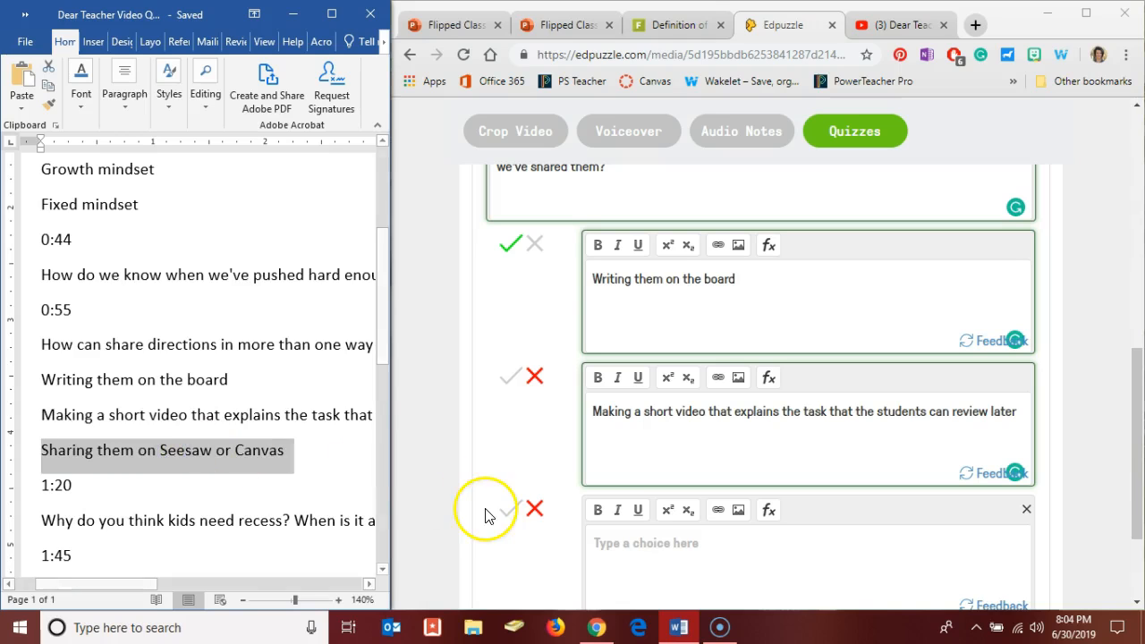
{"action": "left_click", "coordinate": [606, 545]}
{"action": "key", "text": "ctrl+v"}
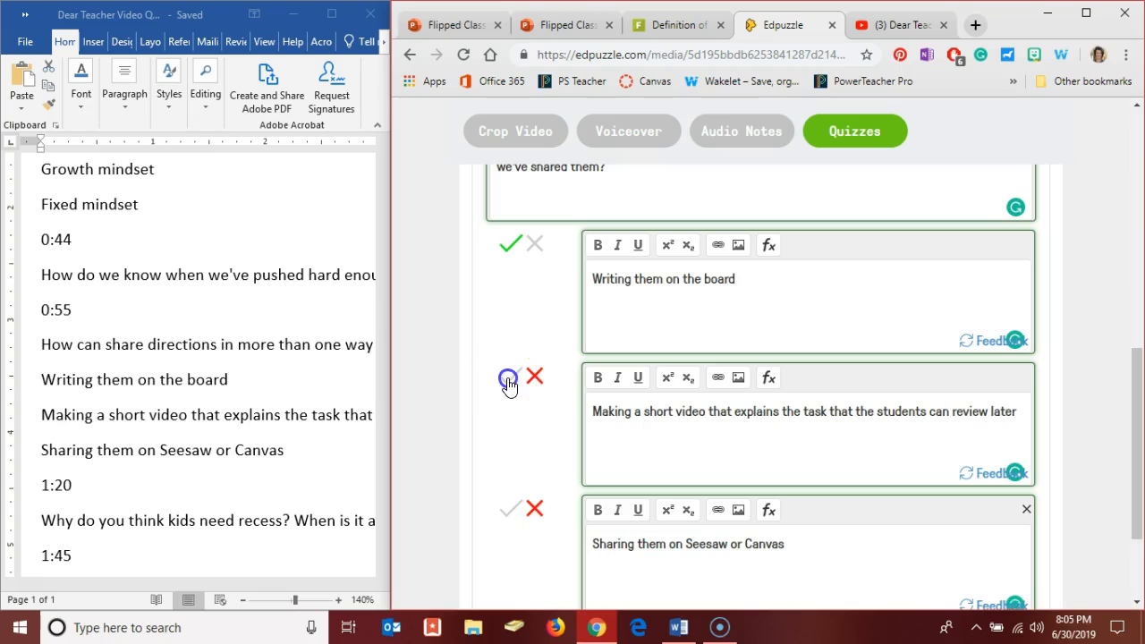
Mark the second and third answer choices as correct too and save the question at 00:55
{"action": "left_click", "coordinate": [511, 510]}
{"action": "scroll", "coordinate": [568, 456], "scroll_direction": "down", "scroll_amount": 2}
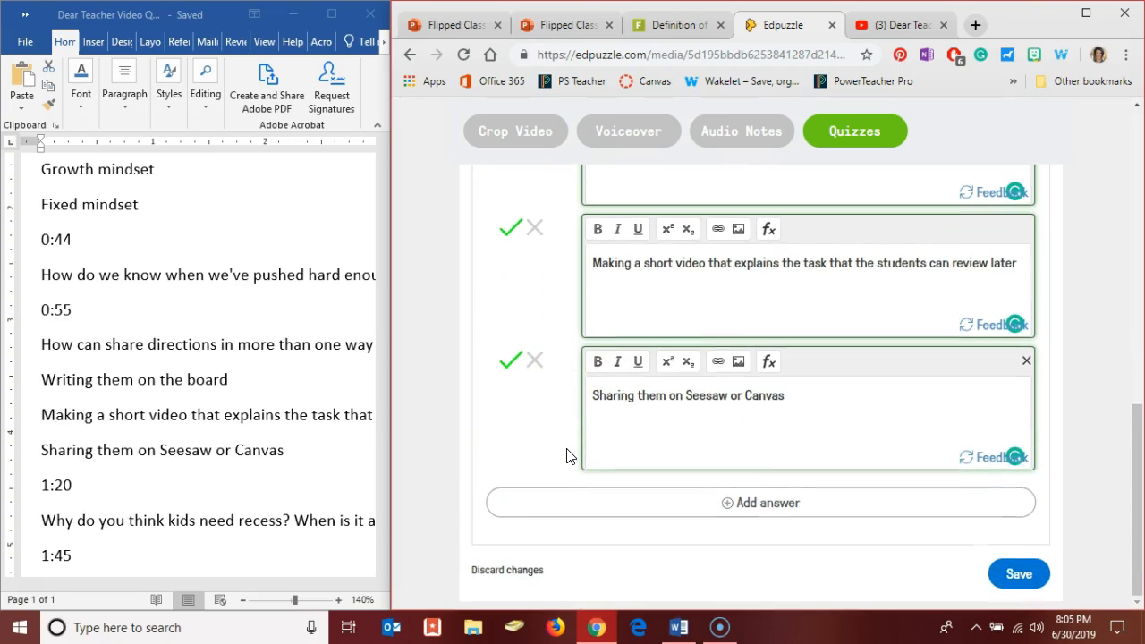
{"action": "left_click", "coordinate": [1018, 575]}
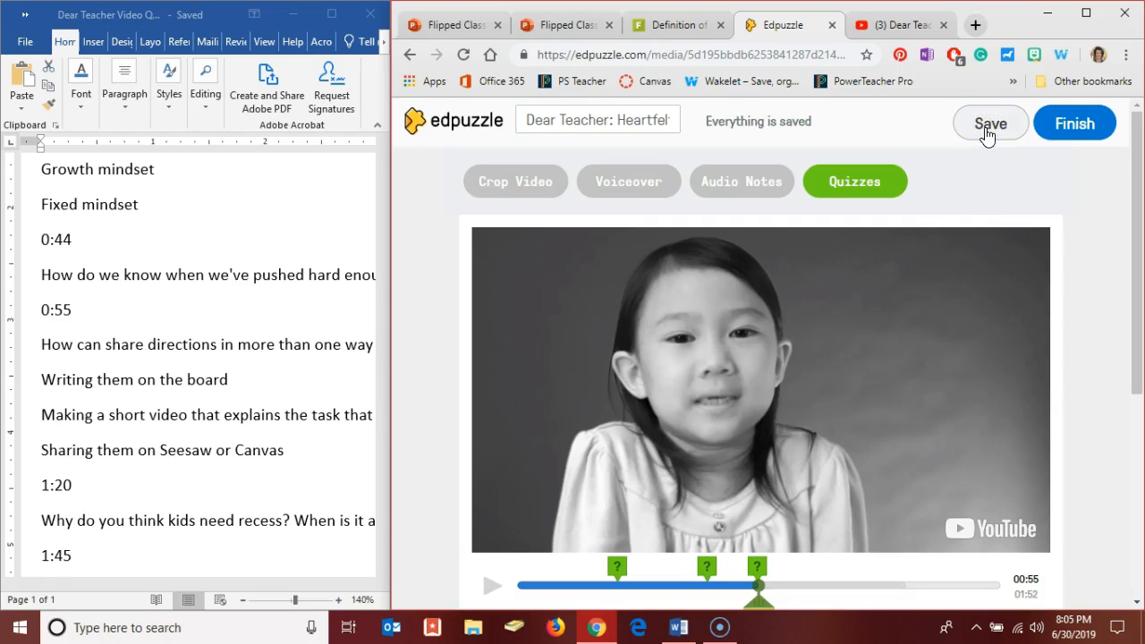
Finish the video lesson and assign it to the 7th Grade History class with closed captions turned on
{"action": "left_click", "coordinate": [1072, 130]}
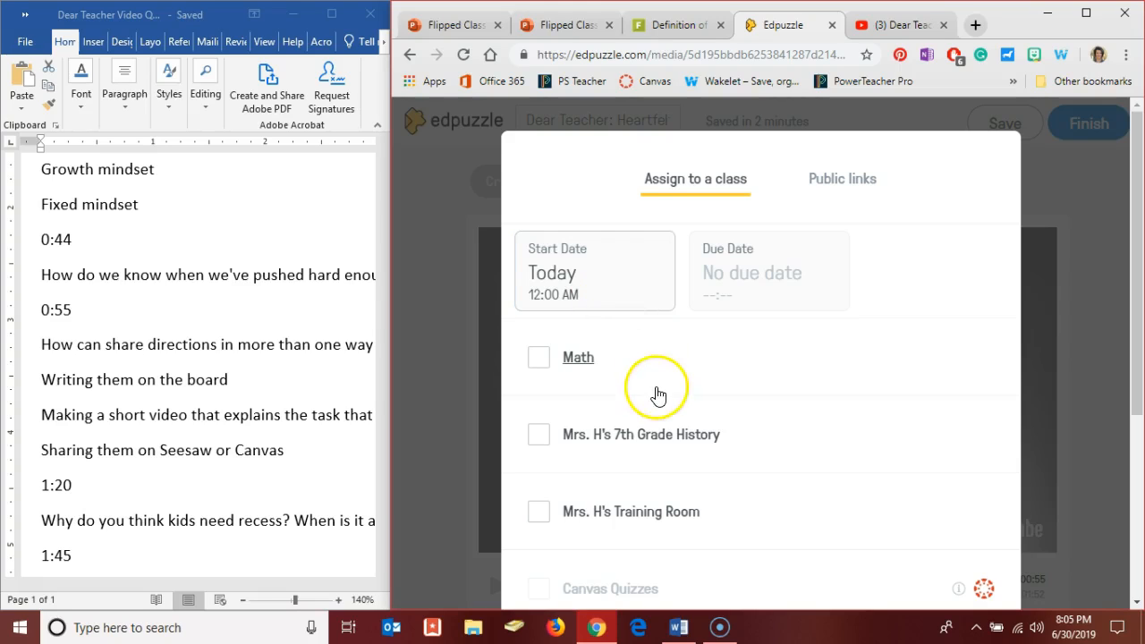
{"action": "left_click_drag", "start_coordinate": [1135, 324], "coordinate": [1137, 401]}
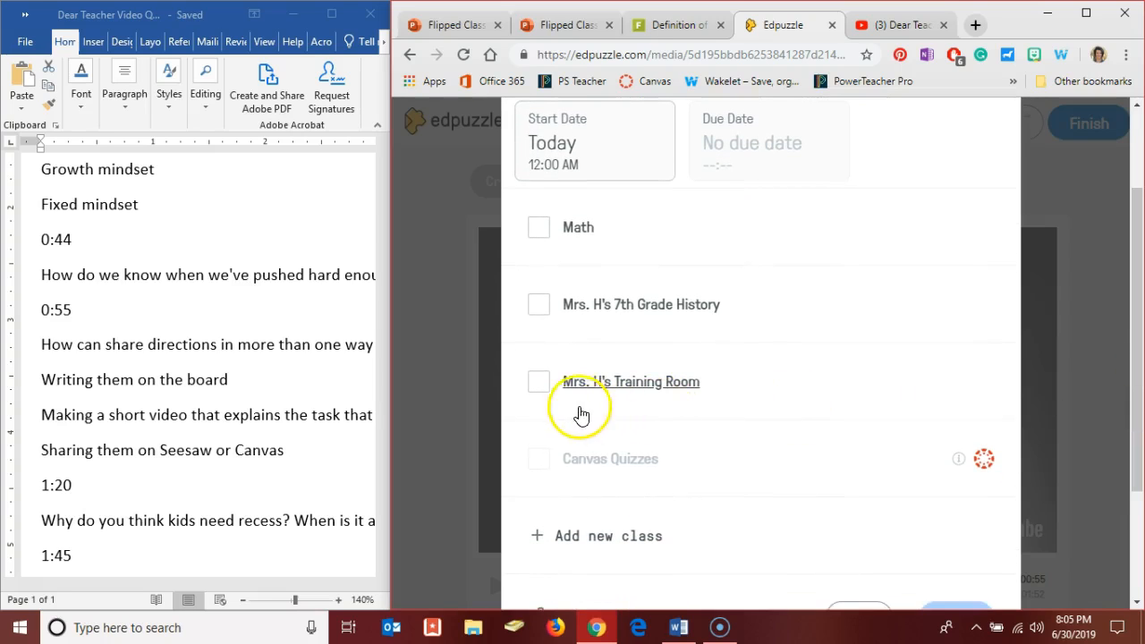
{"action": "left_click", "coordinate": [540, 309]}
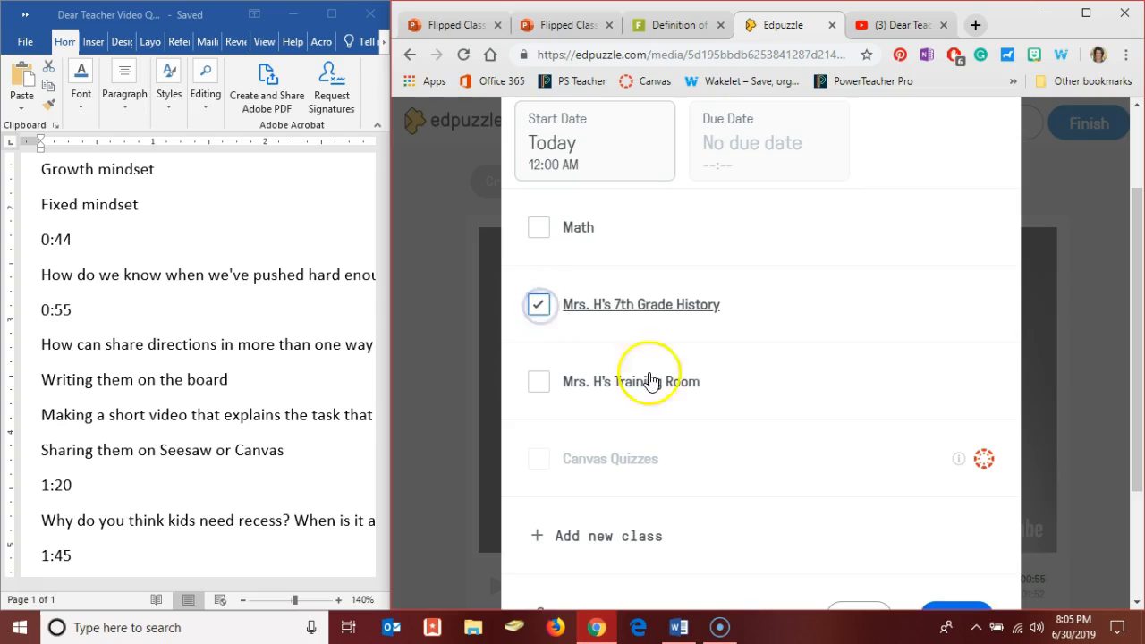
{"action": "scroll", "coordinate": [775, 429], "scroll_direction": "down", "scroll_amount": 3}
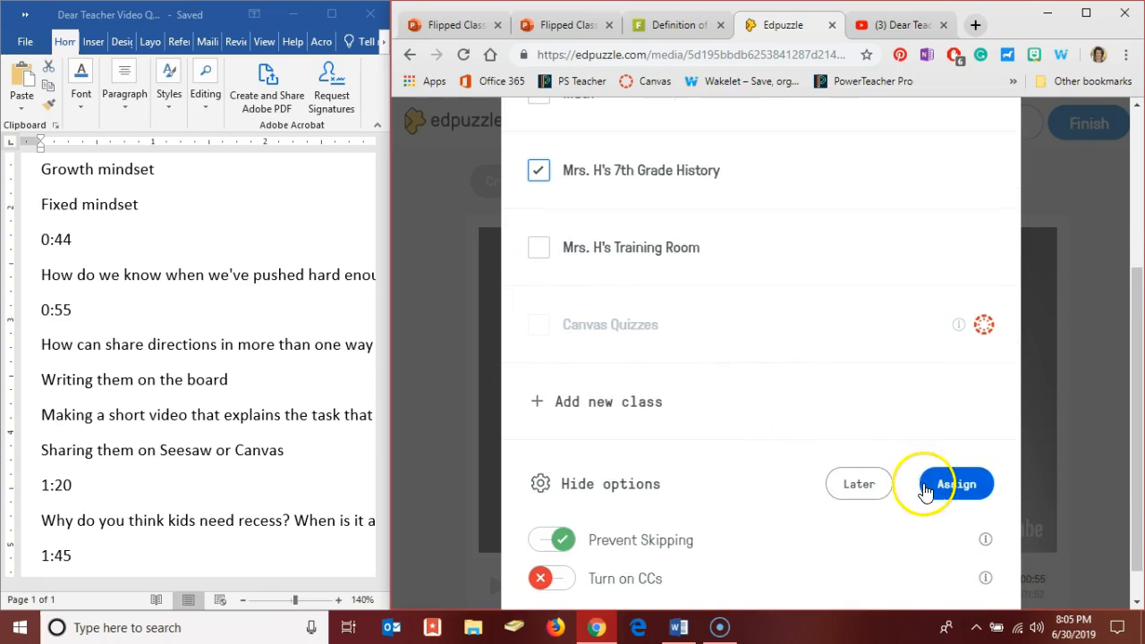
{"action": "scroll", "coordinate": [770, 439], "scroll_direction": "down", "scroll_amount": 1}
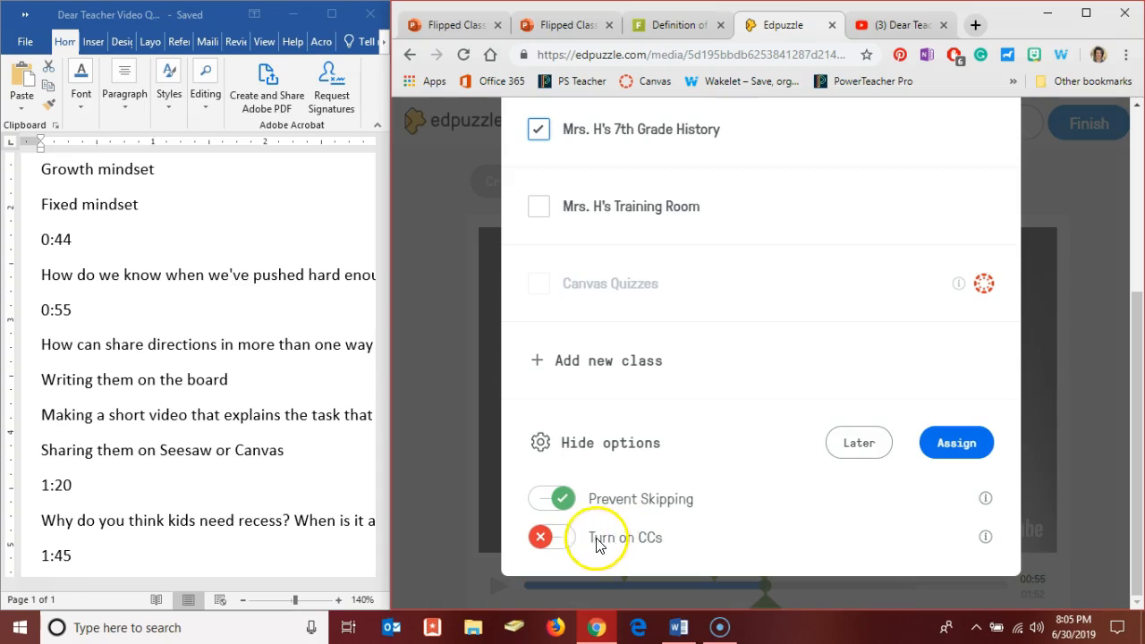
{"action": "left_click", "coordinate": [564, 544]}
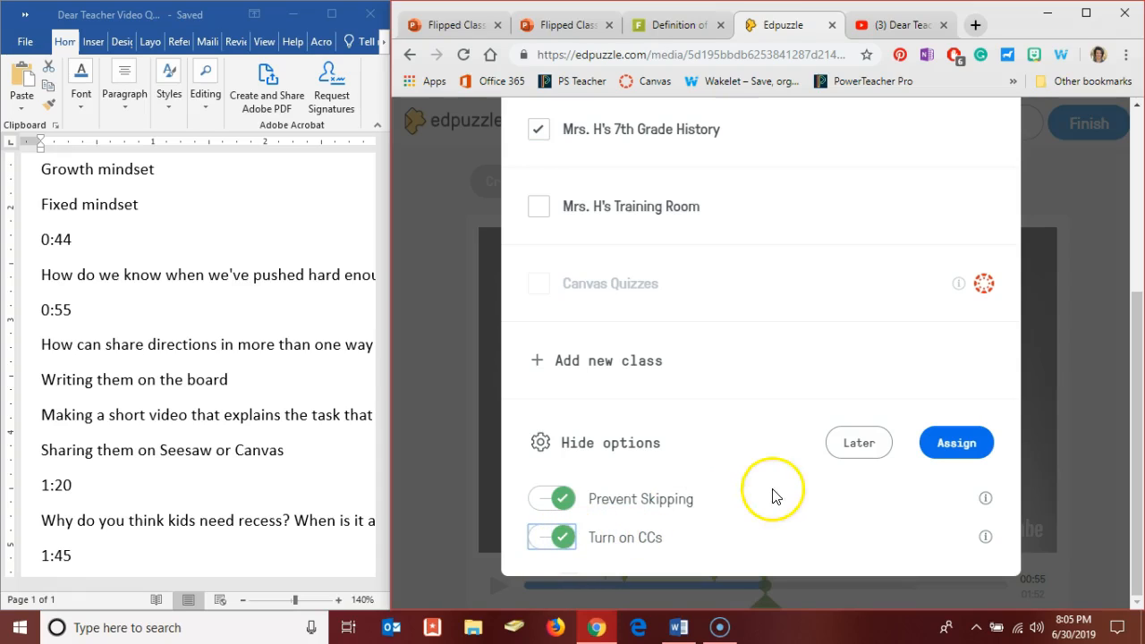
{"action": "left_click", "coordinate": [956, 443]}
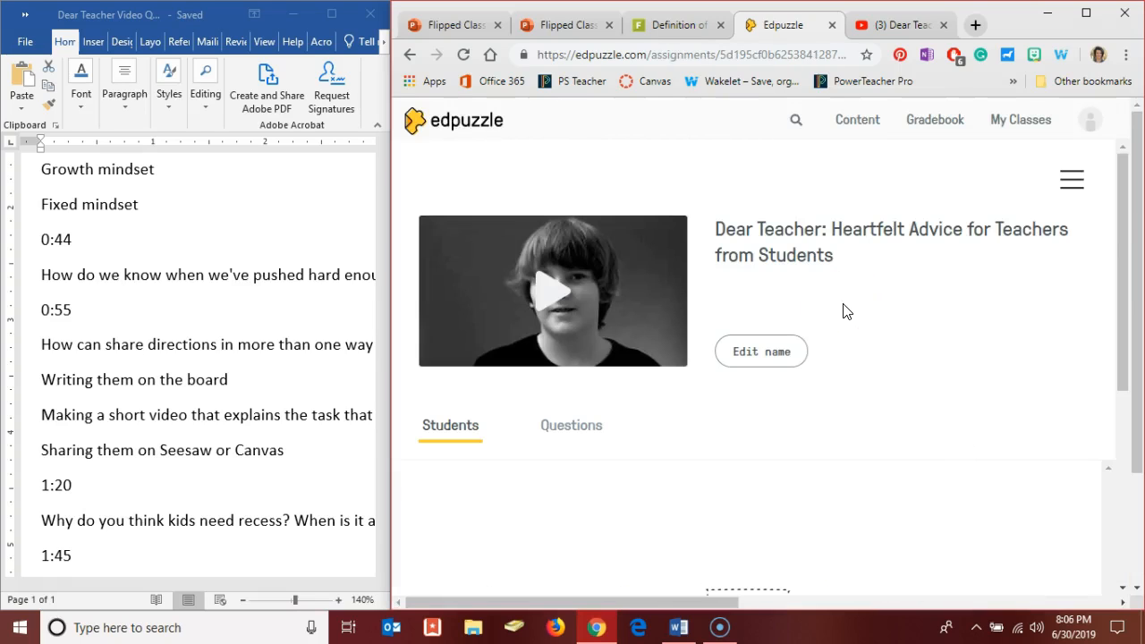
Open the 7th Grade History class from the class list and show its student invitation code and link
{"action": "left_click", "coordinate": [1009, 123]}
{"action": "left_click", "coordinate": [1004, 194]}
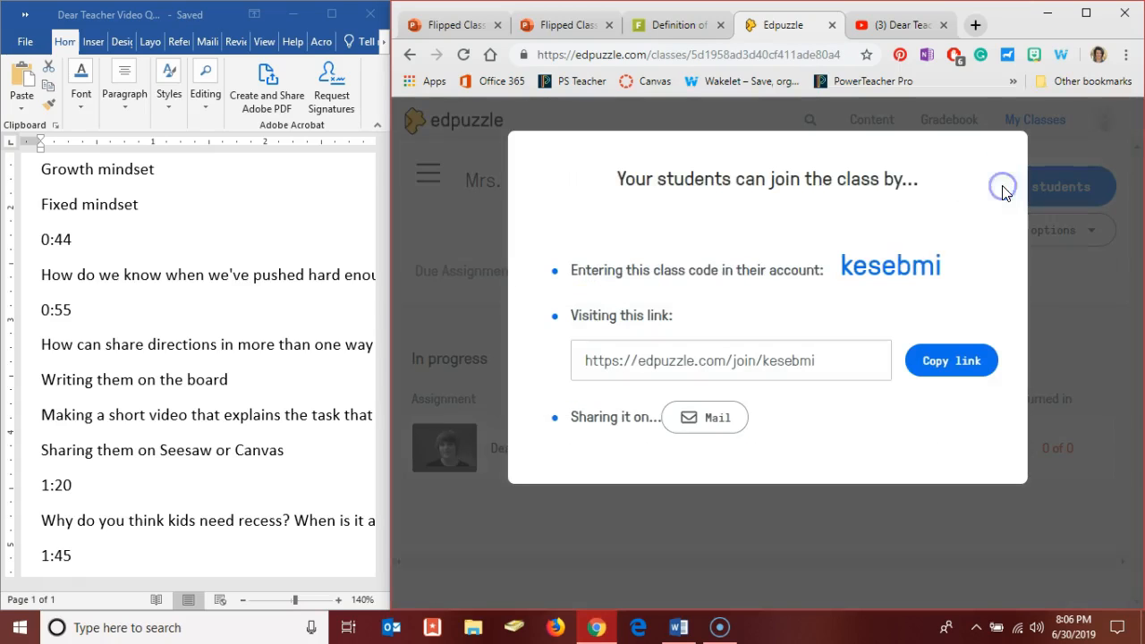